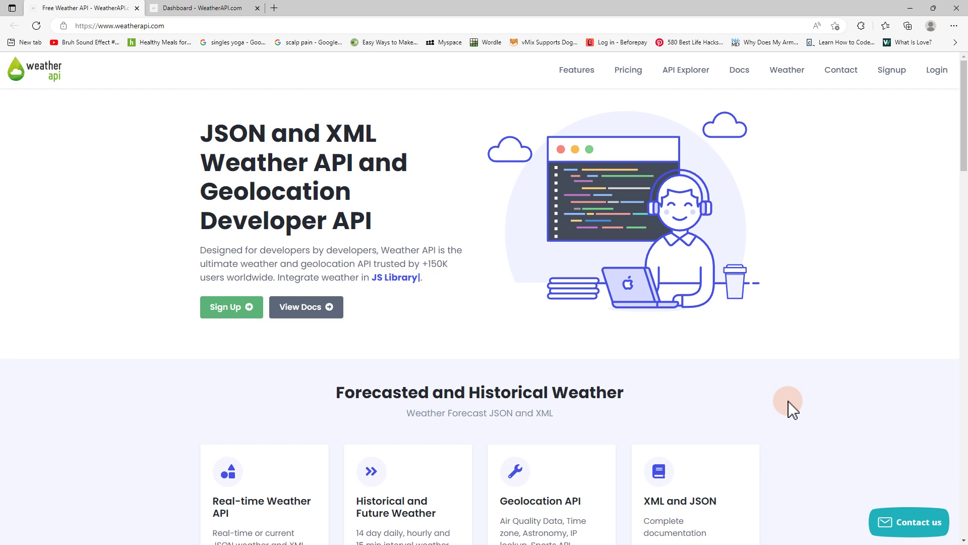
- Switch to the WeatherAPI.com account dashboard tab
key(ctrl+Tab)
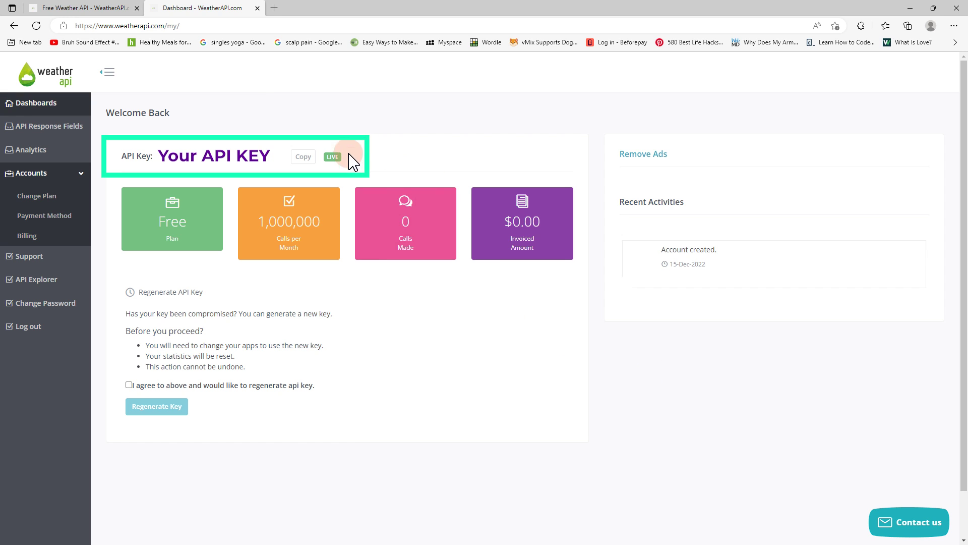
- Copy the account's API key from the WeatherAPI.com dashboard
click(306, 158)
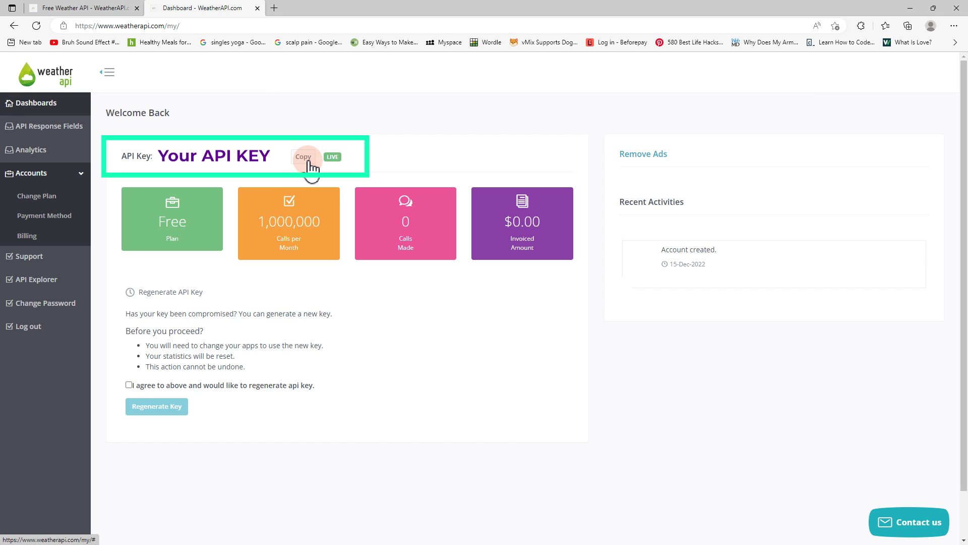
click(307, 158)
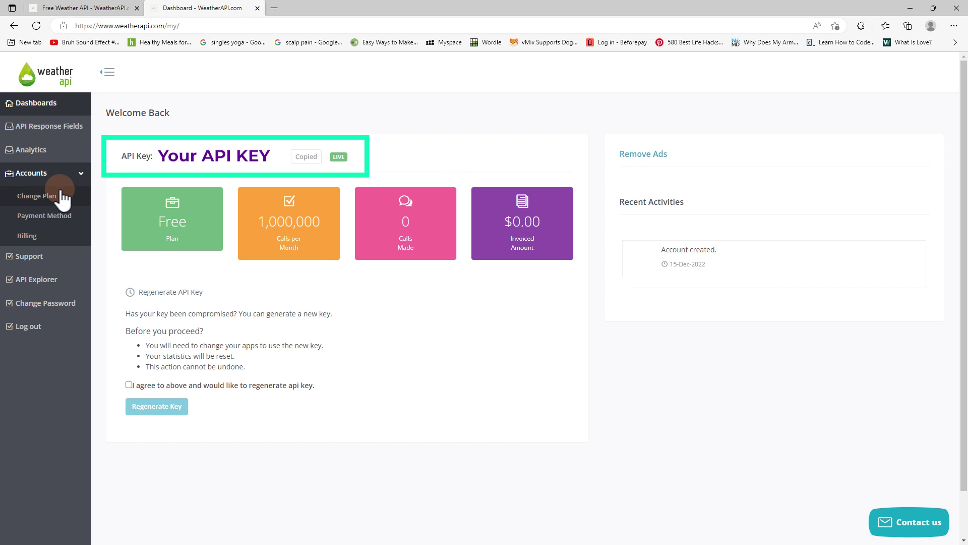
click(62, 130)
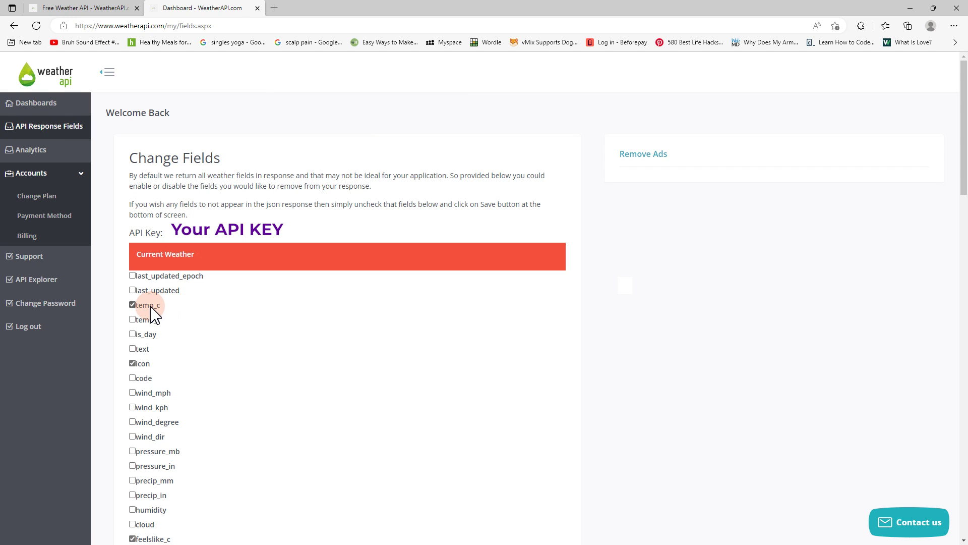
- Keep the icon field enabled alongside temp_c in the Current Weather response fields
click(146, 365)
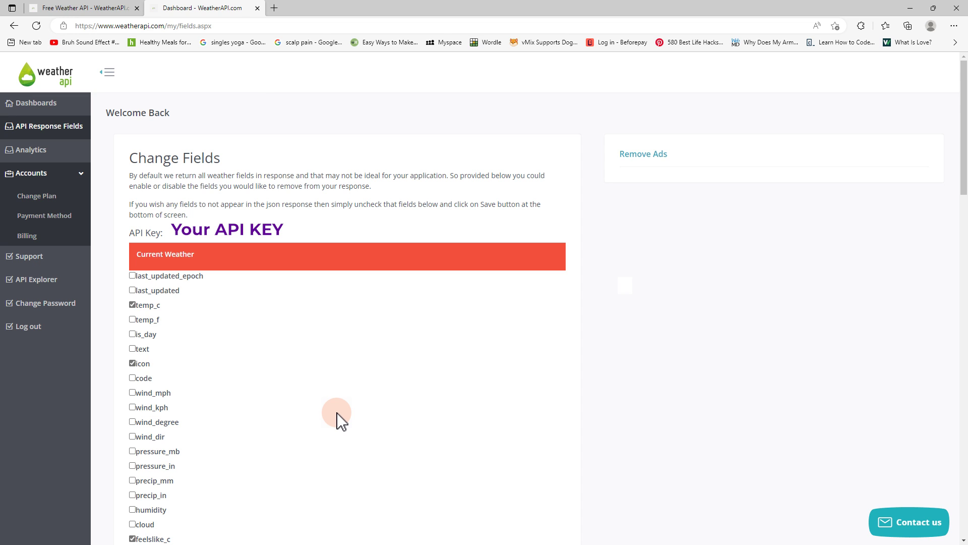
click(78, 292)
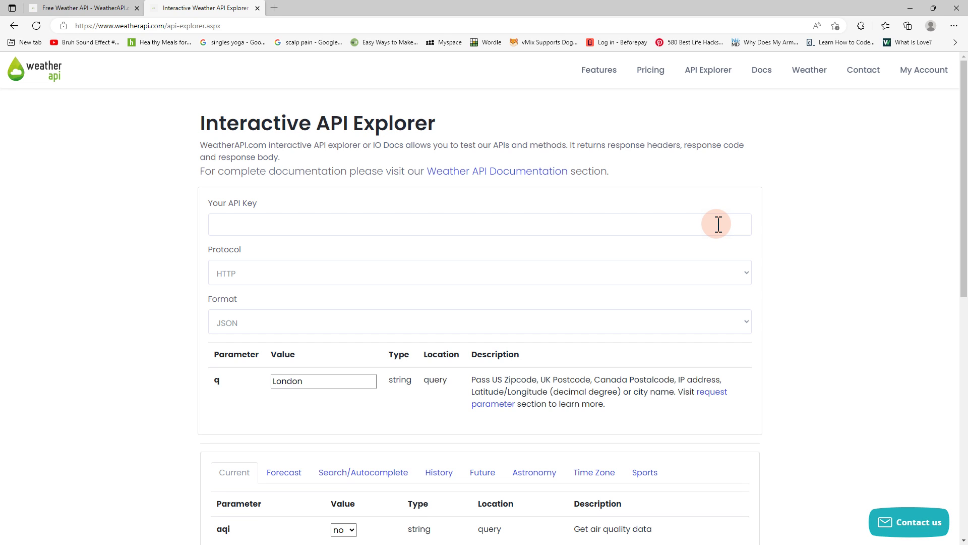
- Paste the API key into the explorer and set protocol HTTPS and format XML
right_click(718, 224)
click(753, 317)
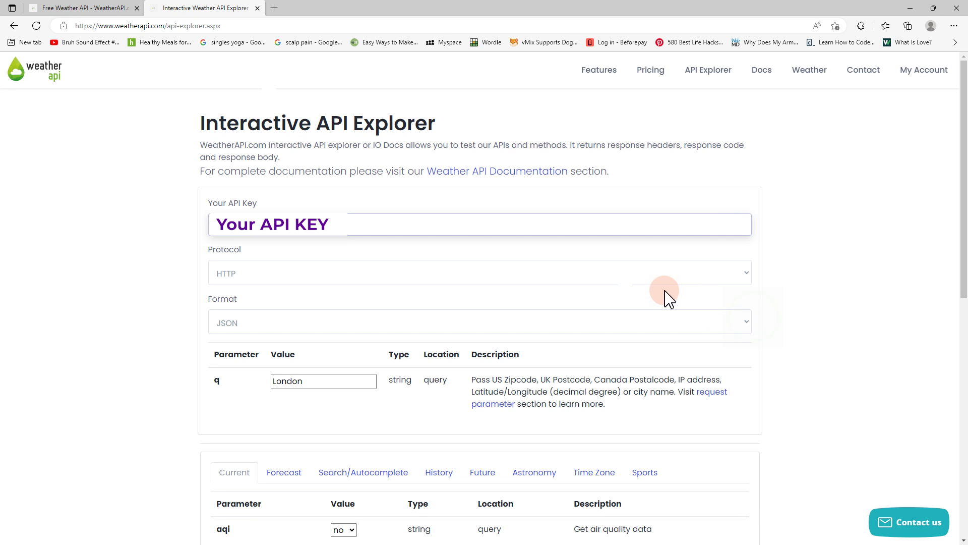
click(641, 275)
click(630, 309)
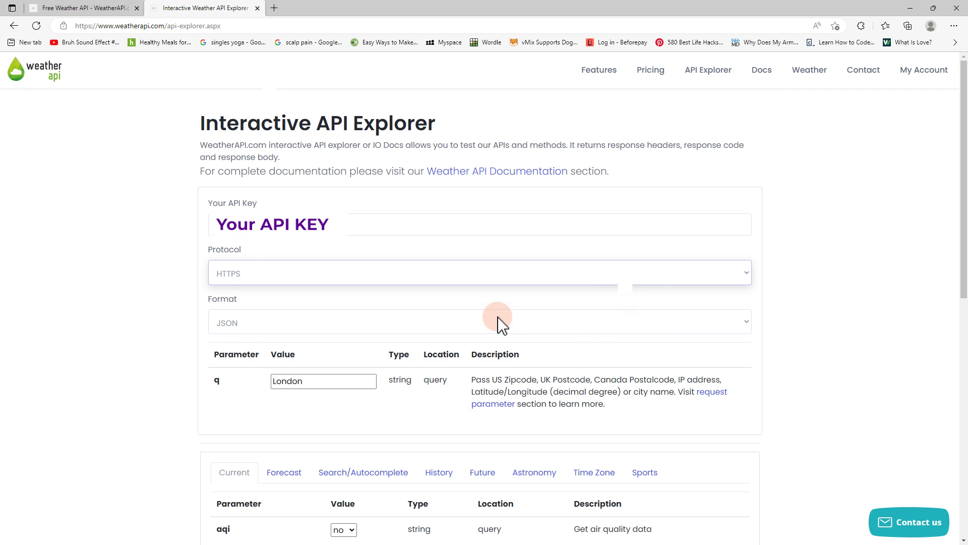
click(498, 323)
click(387, 358)
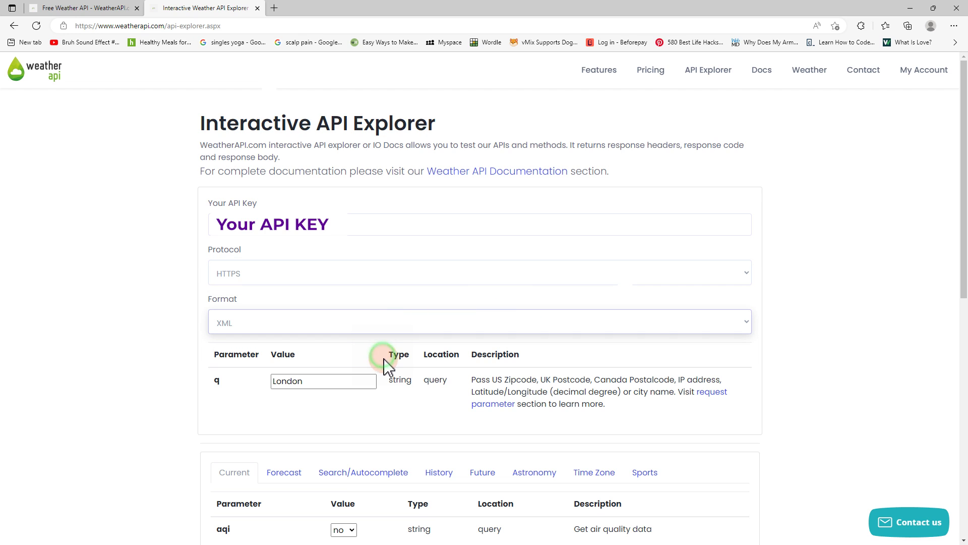
- Replace London with Gold Coast as the location and run the request
click(319, 381)
double_click(299, 382)
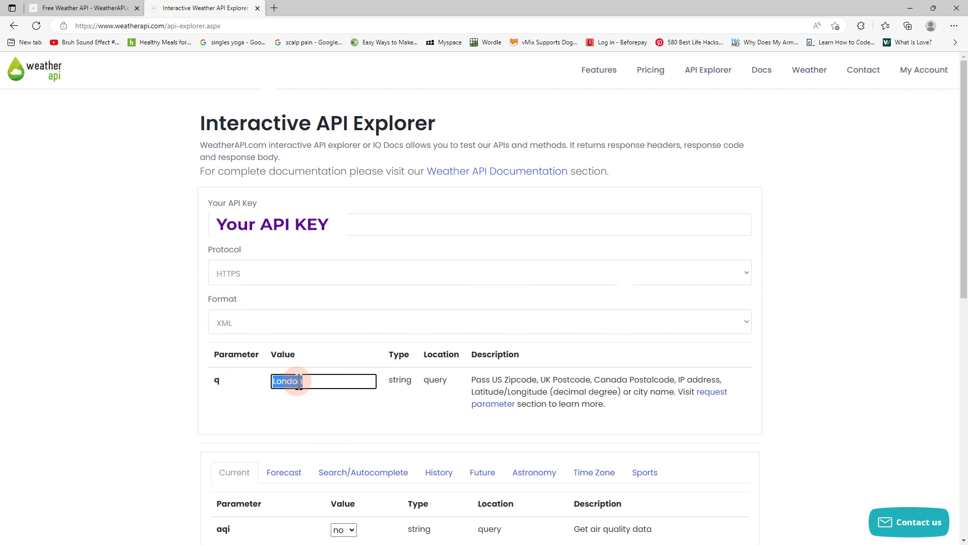
text(Gold Coast)
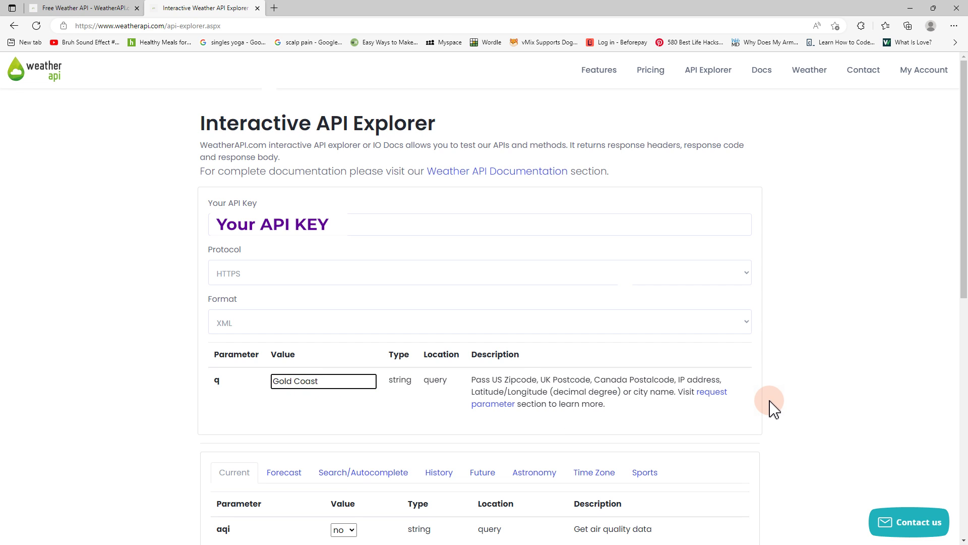
scroll(775, 408, down, 7)
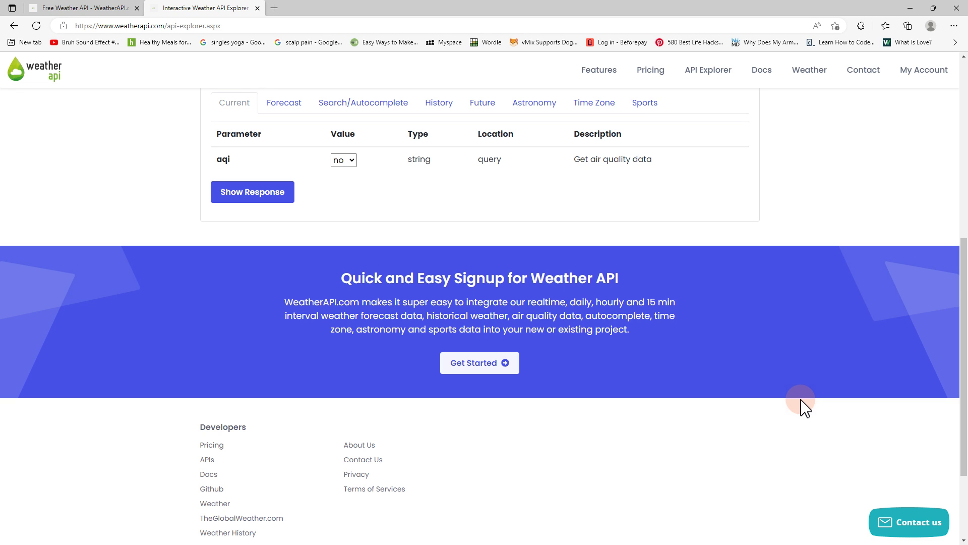
click(271, 199)
- Copy the current.xml call URL from the Gold Coast response
scroll(837, 356, down, 2)
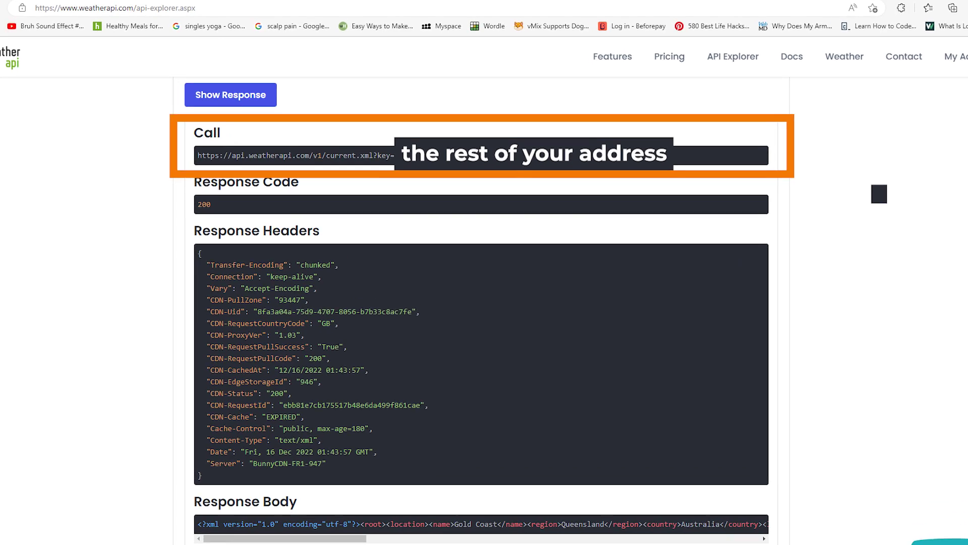
triple_click(643, 121)
right_click(639, 110)
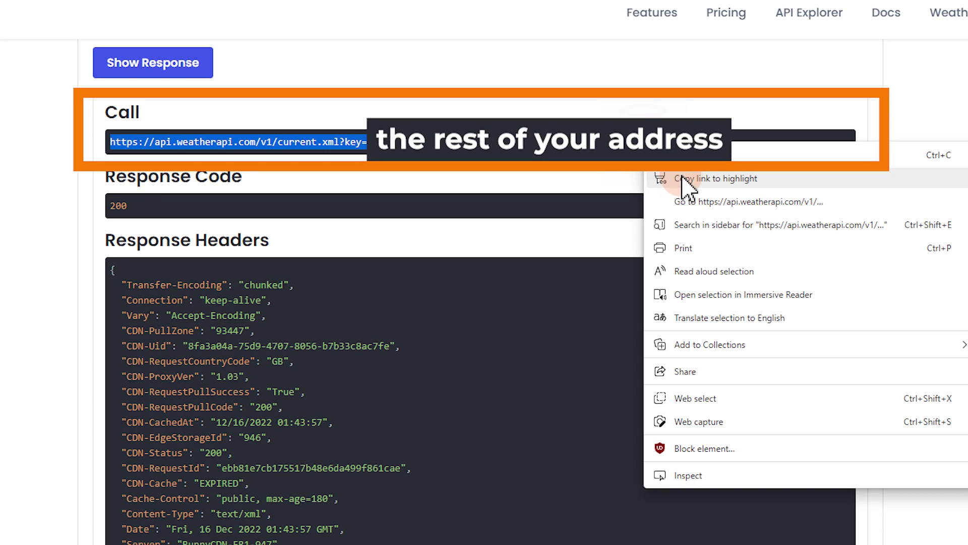
click(807, 149)
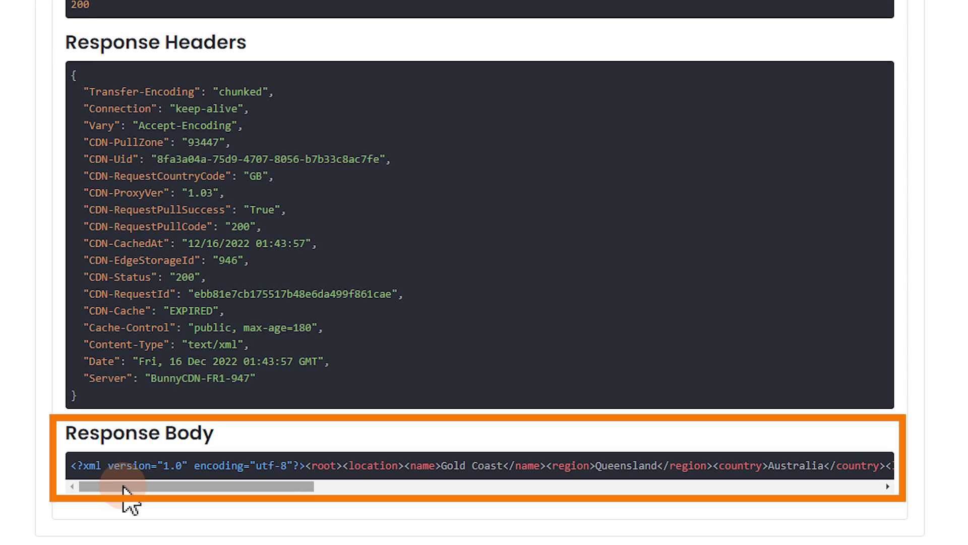
drag(122, 487, 547, 497)
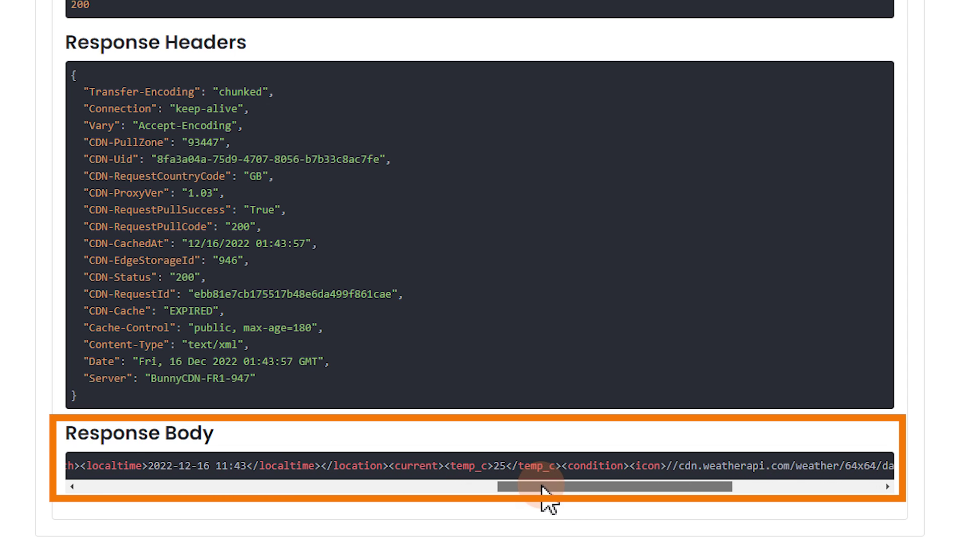
drag(395, 465, 440, 465)
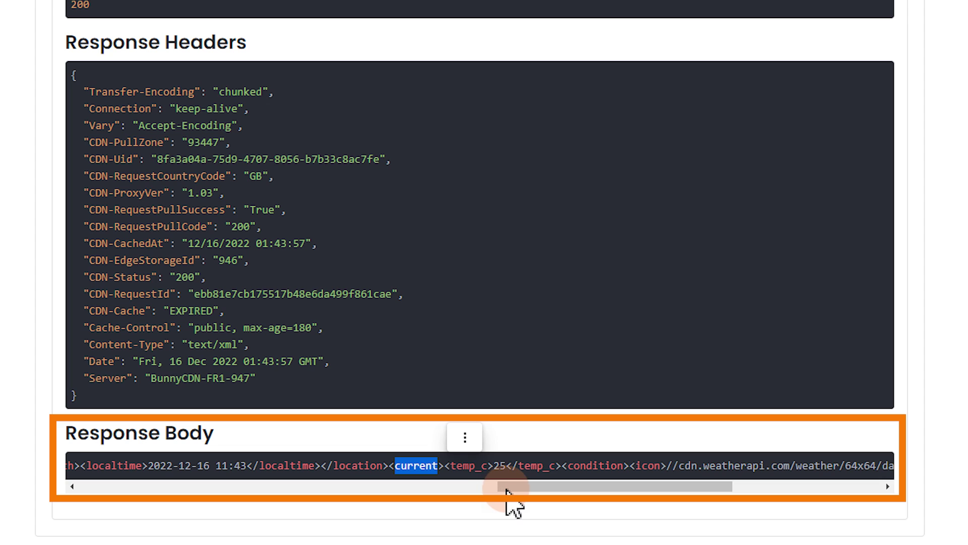
drag(512, 488, 689, 488)
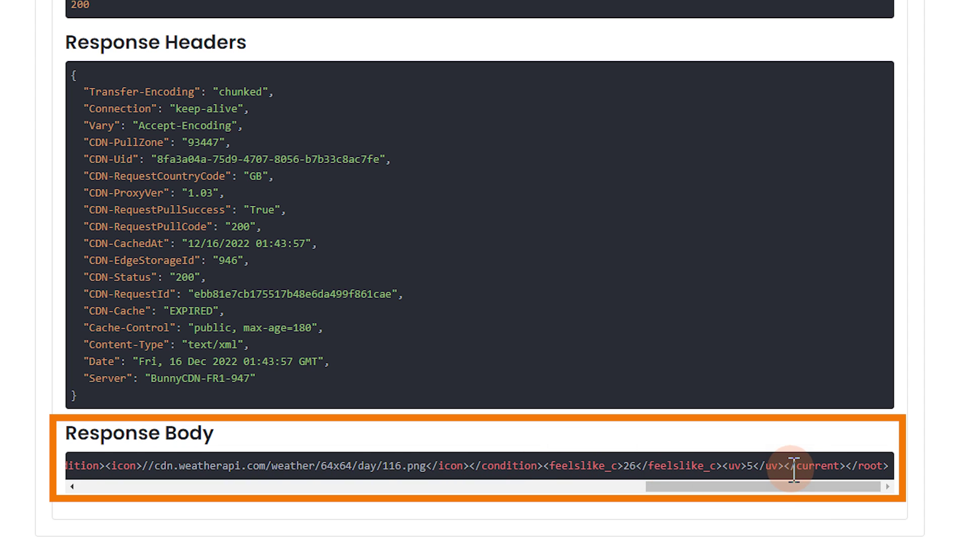
drag(794, 469, 840, 469)
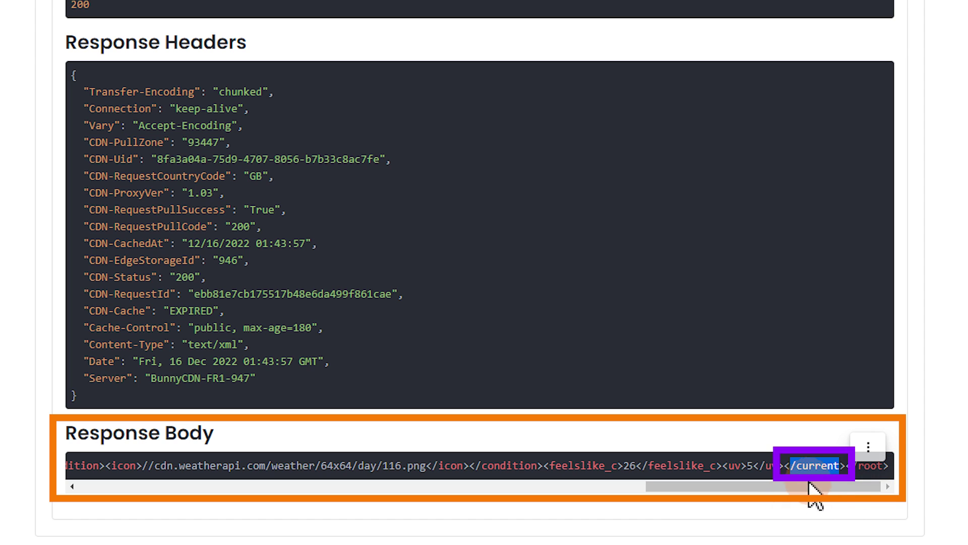
drag(813, 489, 641, 517)
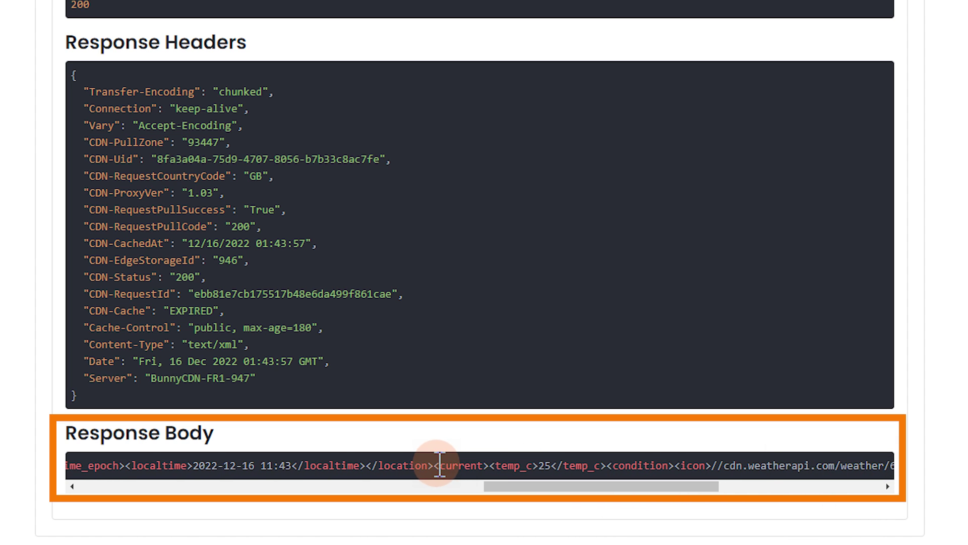
drag(434, 465, 483, 468)
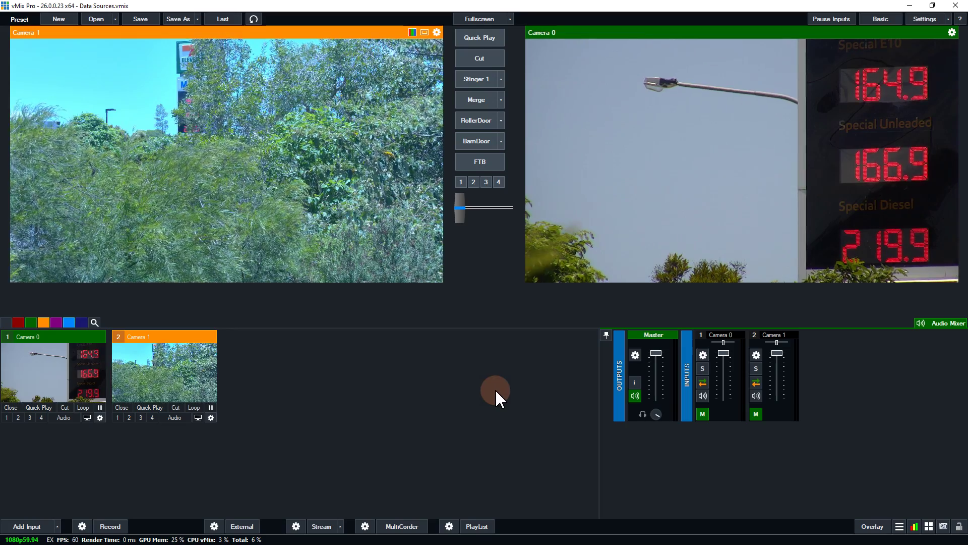
- Add a new XML data source in Data Sources using the copied call URL
click(899, 526)
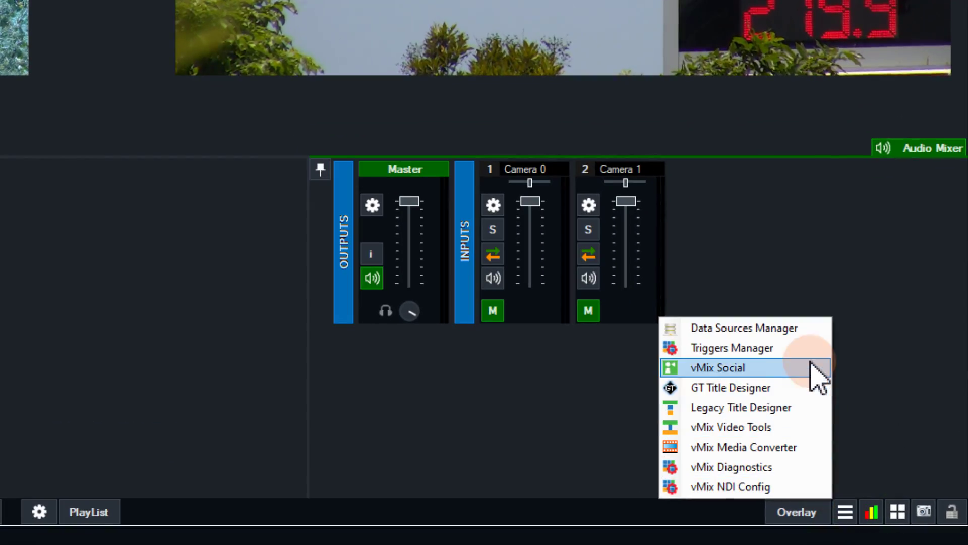
click(807, 347)
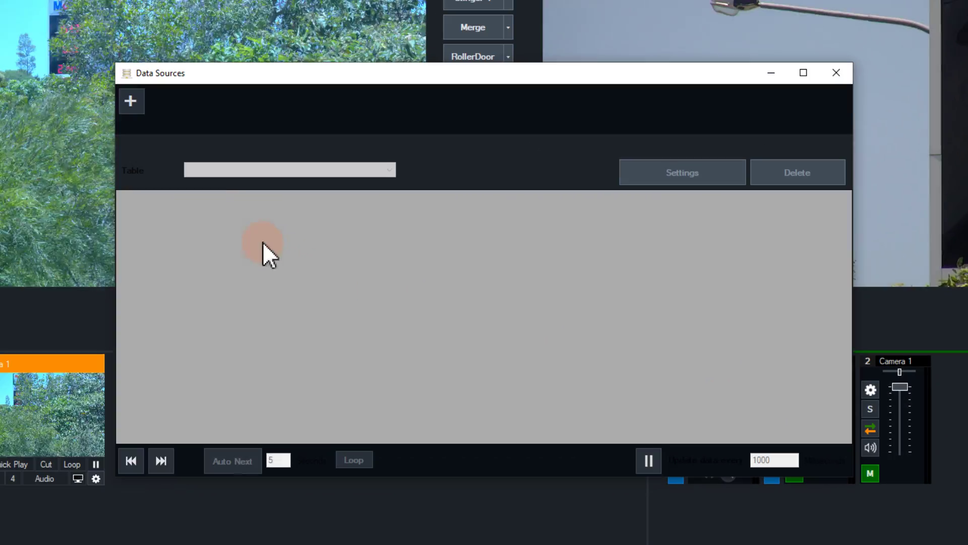
click(130, 101)
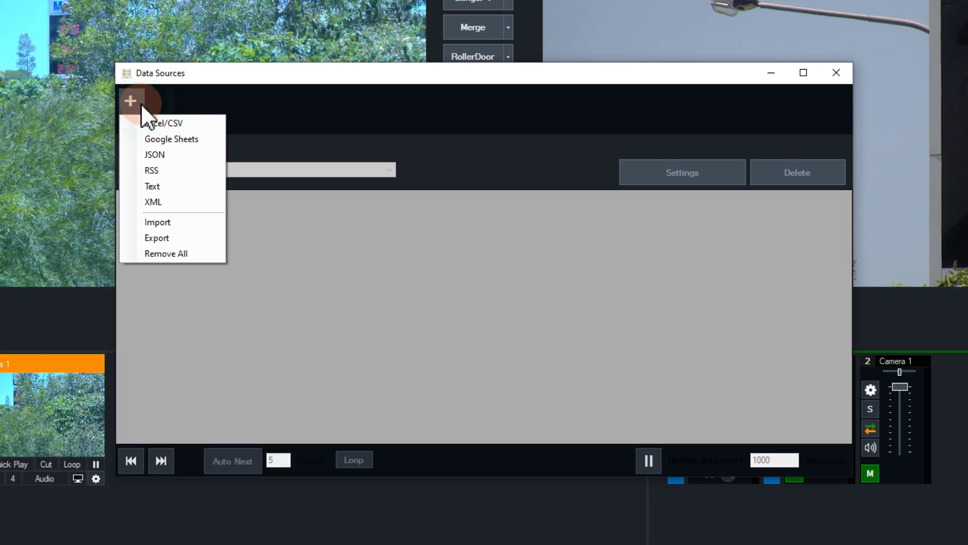
click(176, 203)
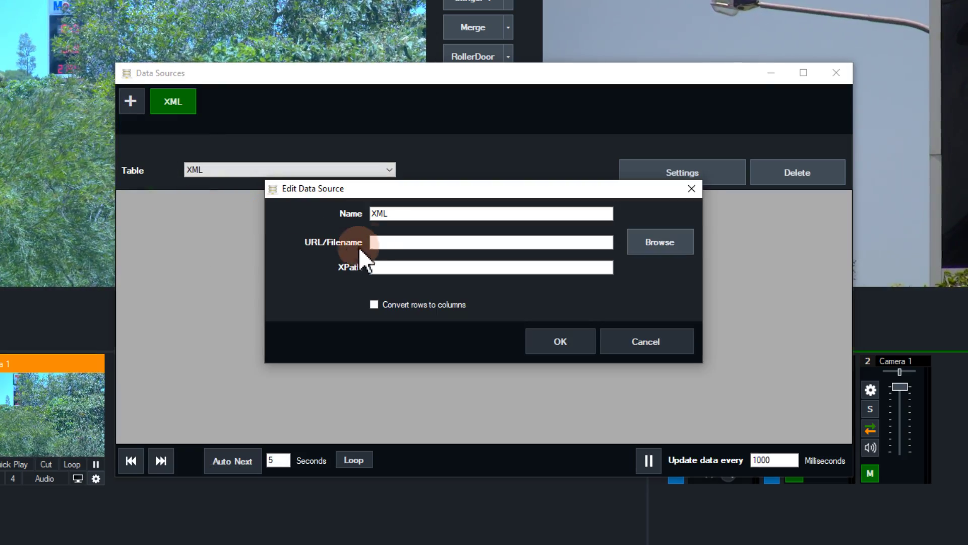
click(374, 242)
right_click(378, 241)
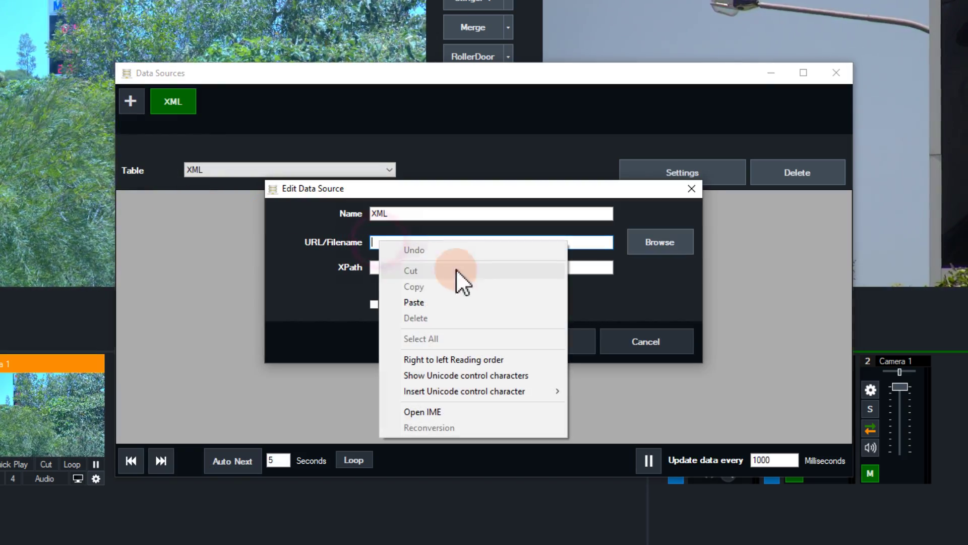
click(549, 301)
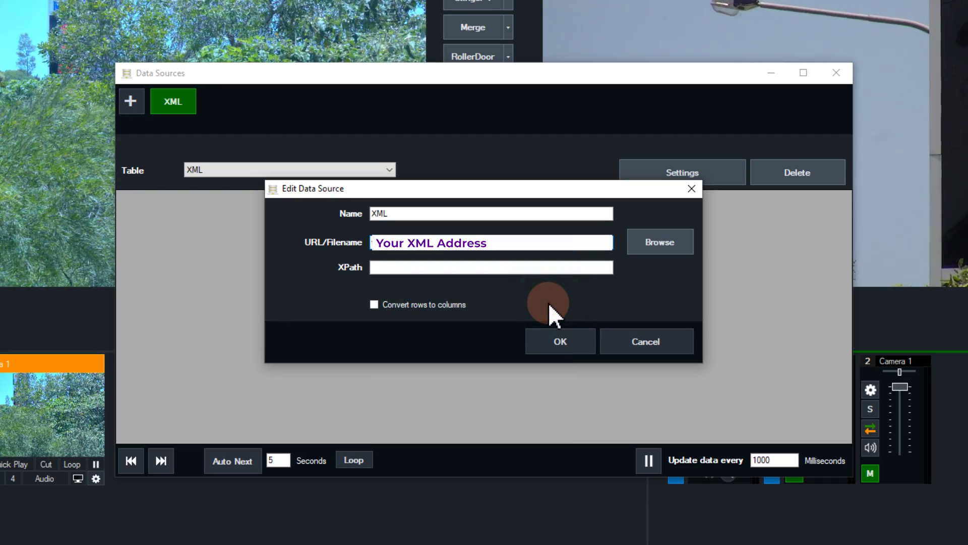
- Set the data source XPath to //current and save it
click(396, 268)
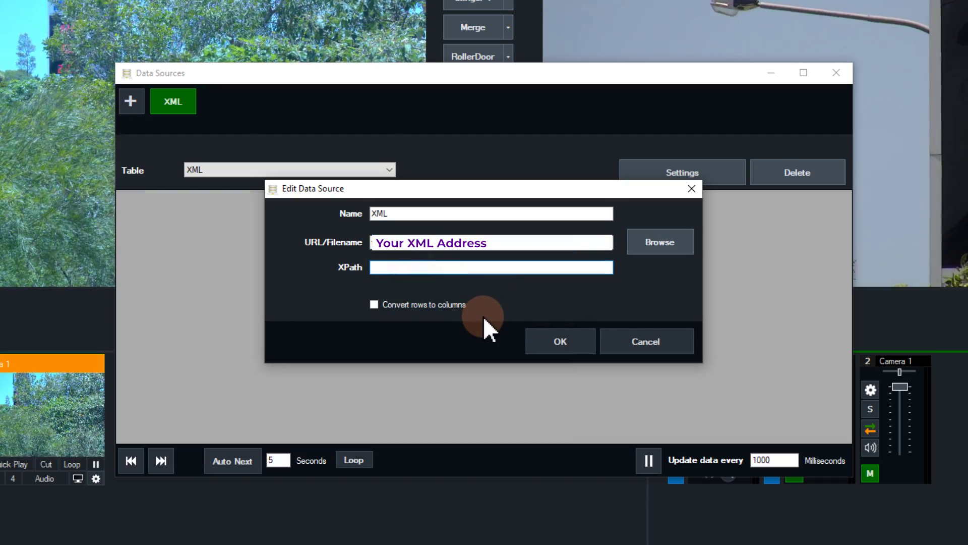
text(/)
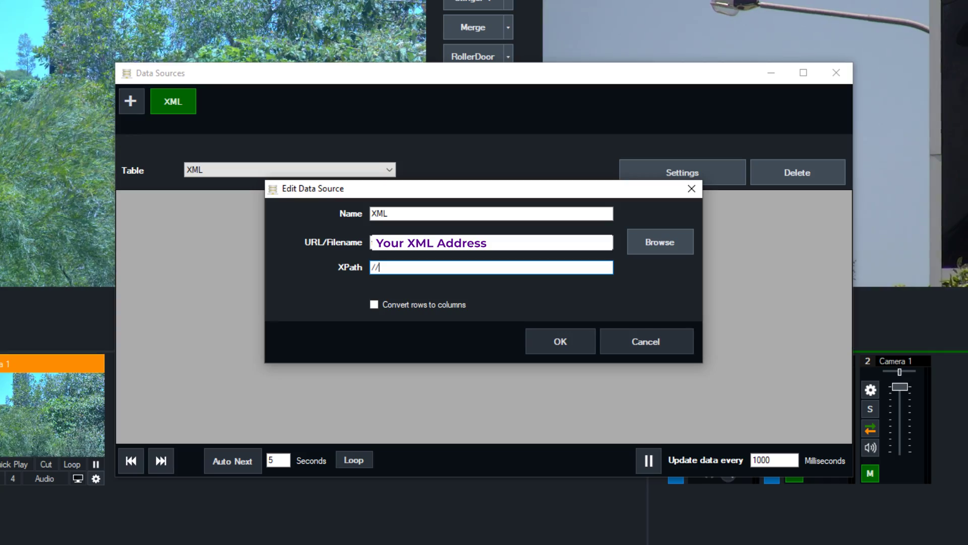
text(/current)
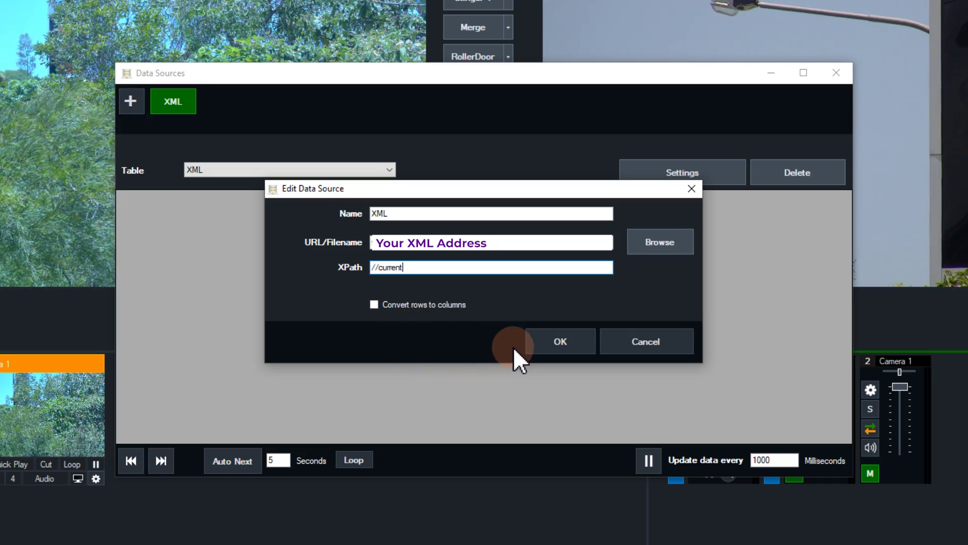
click(539, 345)
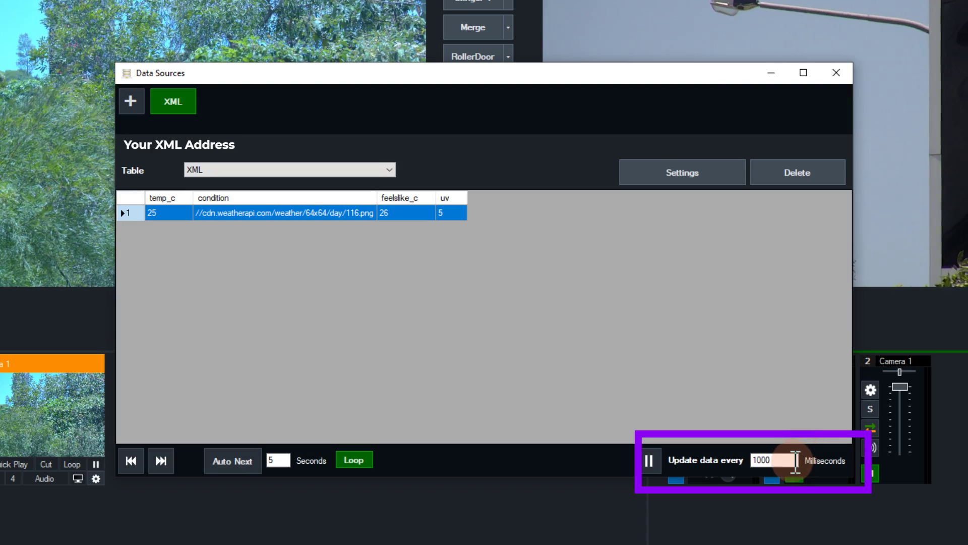
- Change the refresh interval from 1000 to 60000 ms and close Data Sources
drag(795, 461, 725, 469)
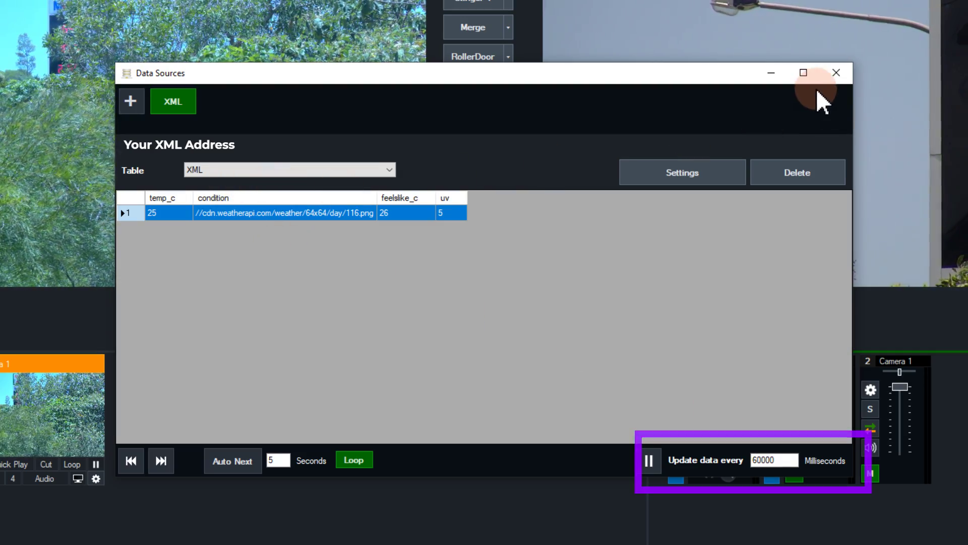
click(836, 73)
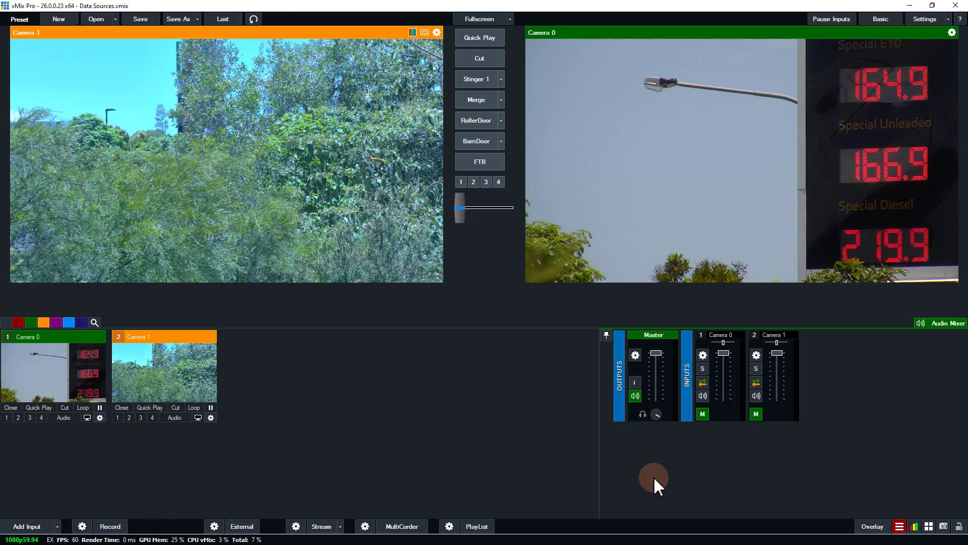
- Launch GT Title Designer from the vMix tools list
click(900, 526)
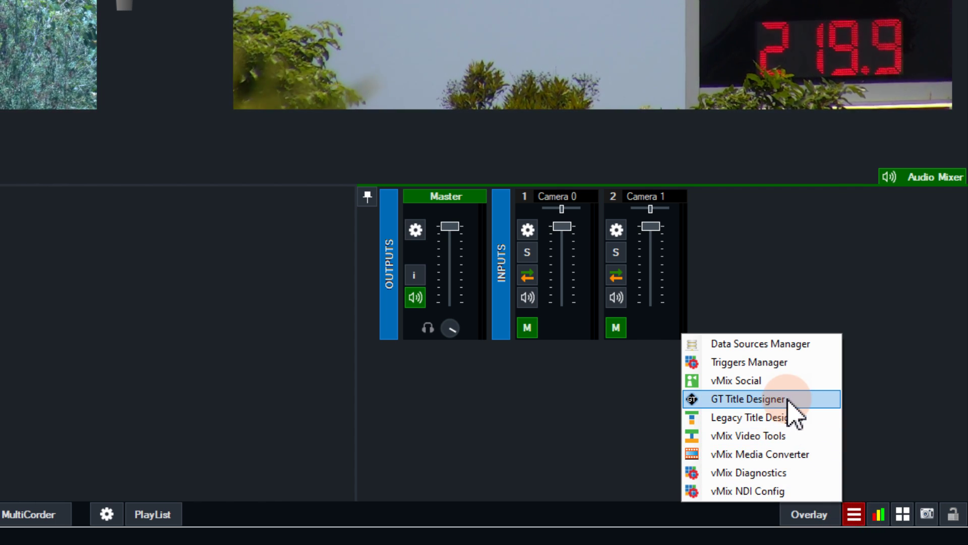
click(810, 400)
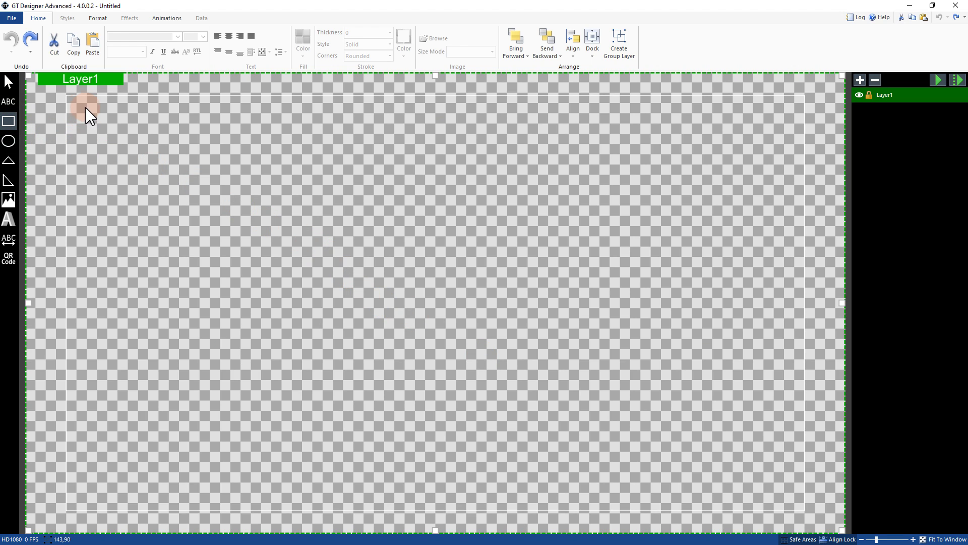
- Draw a rectangle at the canvas top-left with a yellow gradient fill
drag(86, 107, 202, 228)
click(302, 43)
click(328, 162)
click(500, 286)
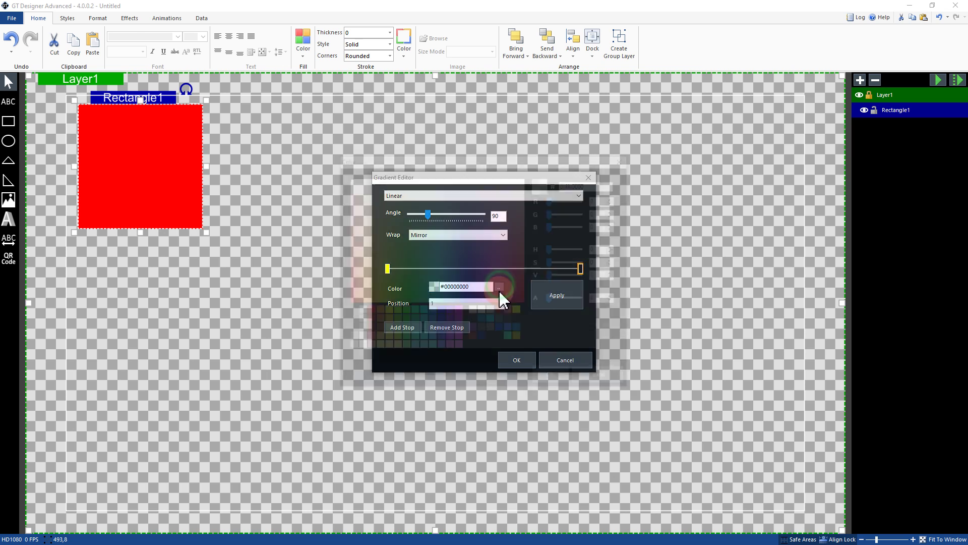
click(536, 289)
click(515, 358)
- Add a centred Bebas Neue 60 'WEATHER' heading on the rectangle, named Top
click(8, 102)
mouse_move(83, 107)
mouse_down()
mouse_move(123, 138)
mouse_move(197, 148)
mouse_up()
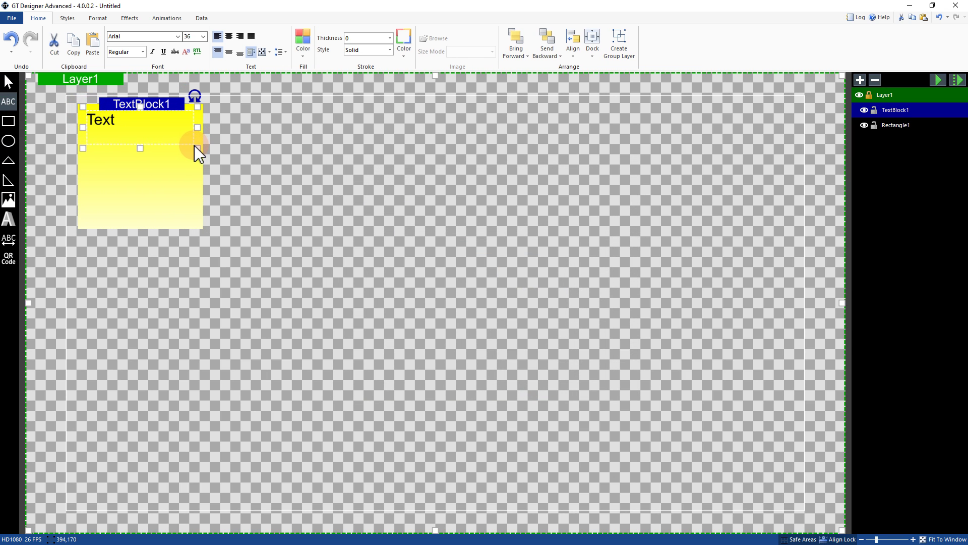
click(177, 36)
click(151, 151)
click(229, 36)
click(228, 52)
click(203, 37)
click(193, 174)
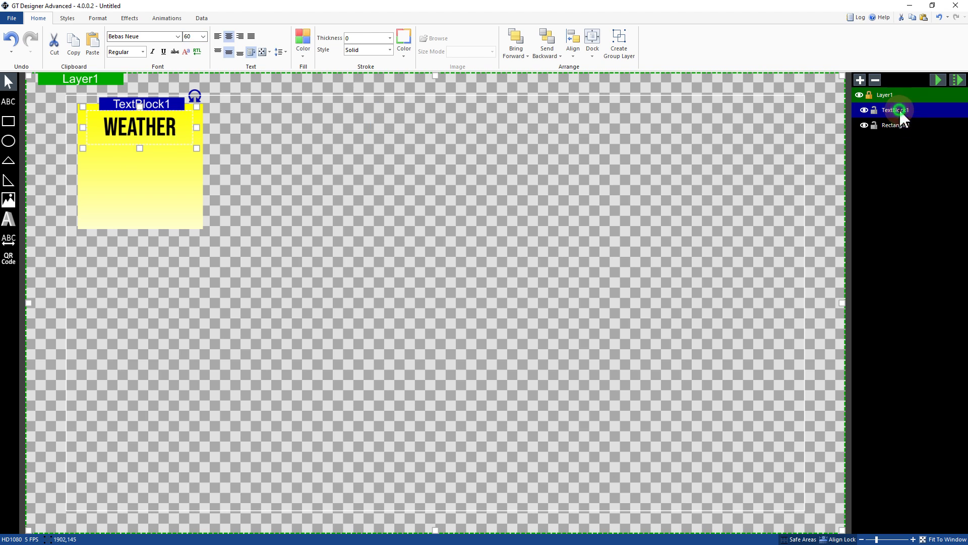
text(Top)
click(32, 170)
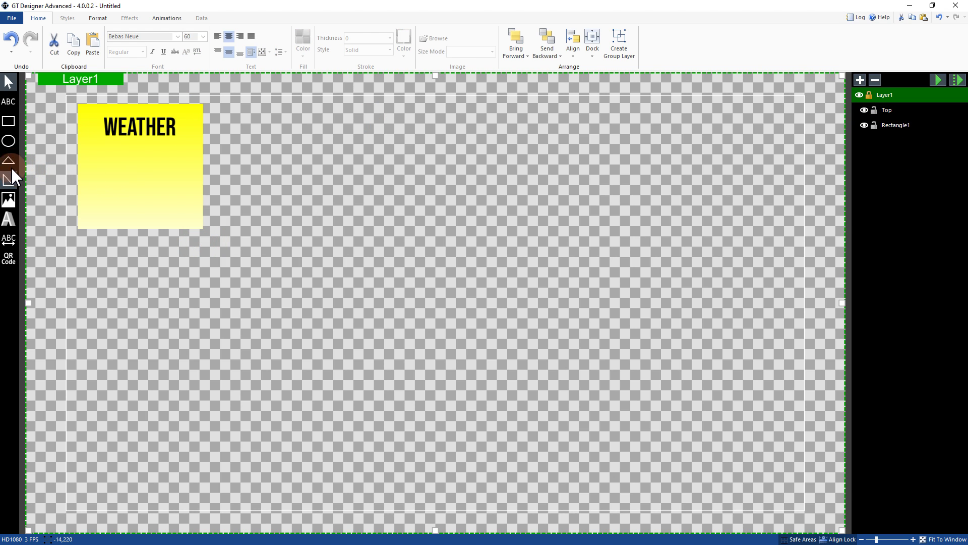
- Add a Bebas Neue 48 text block below the heading, named TEMP
click(99, 171)
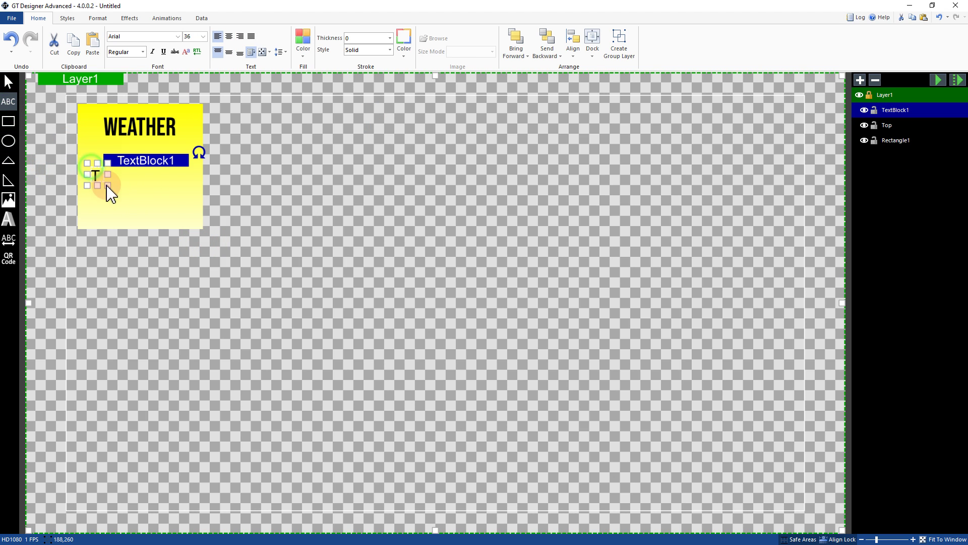
click(178, 36)
click(125, 229)
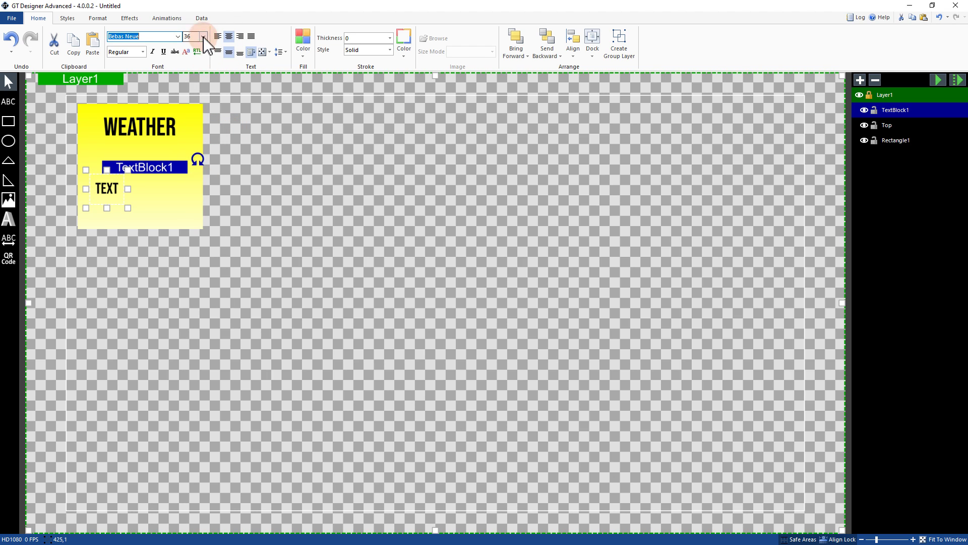
click(203, 36)
click(197, 145)
double_click(903, 112)
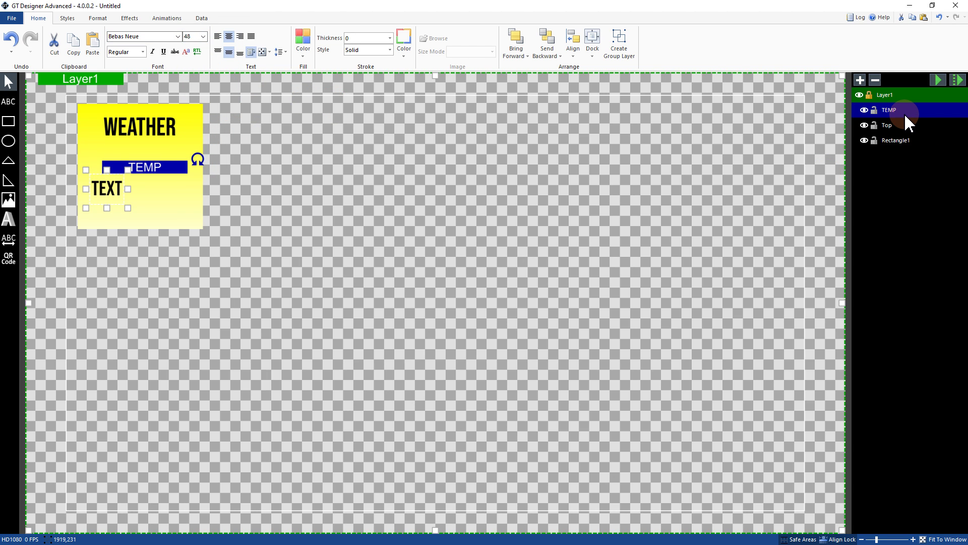
click(632, 323)
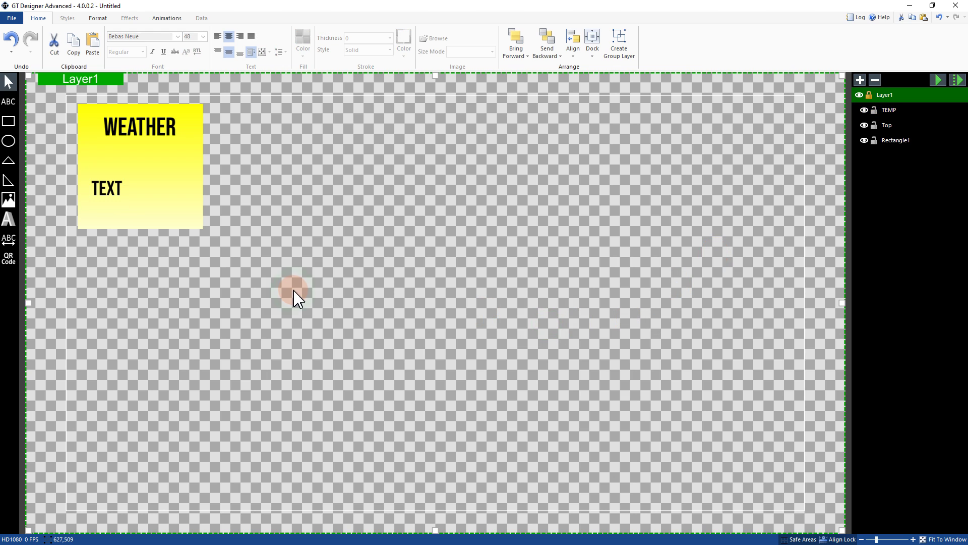
- Insert the Blank image, size it beside TEXT on the panel, and name it ICON
click(15, 206)
click(140, 121)
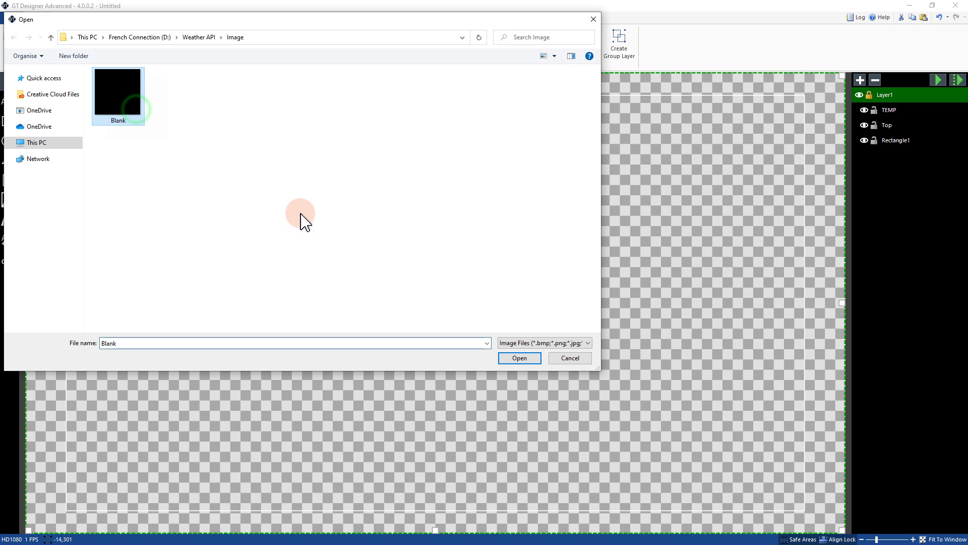
click(537, 360)
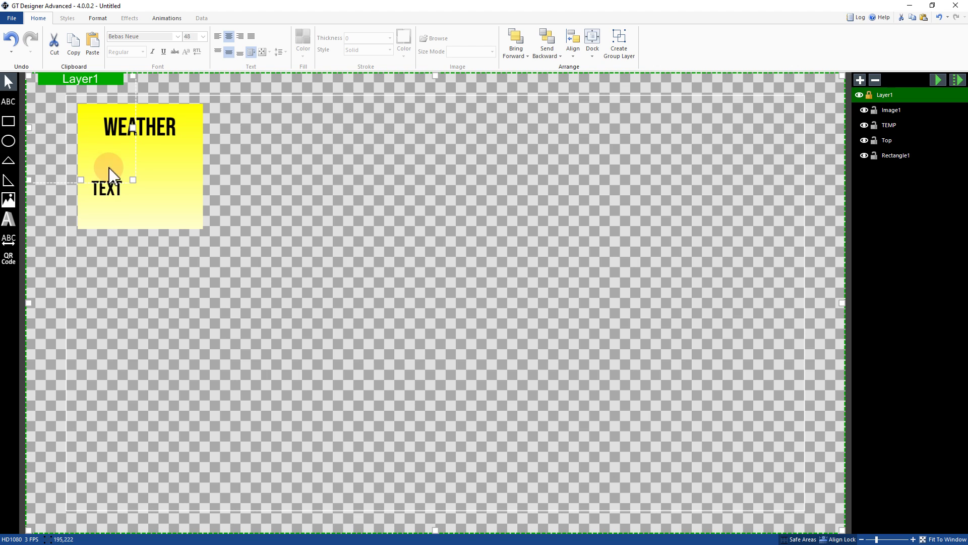
drag(134, 180, 76, 122)
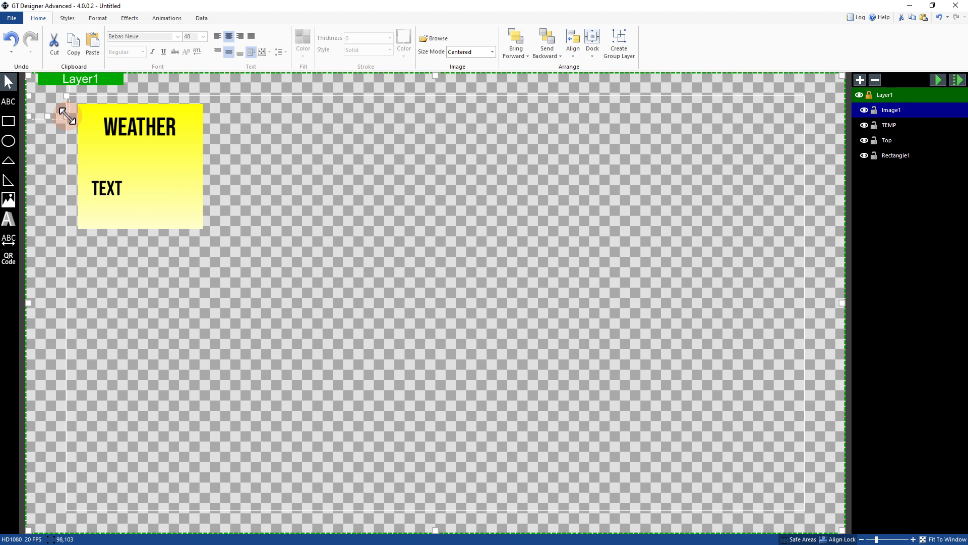
drag(60, 110, 174, 194)
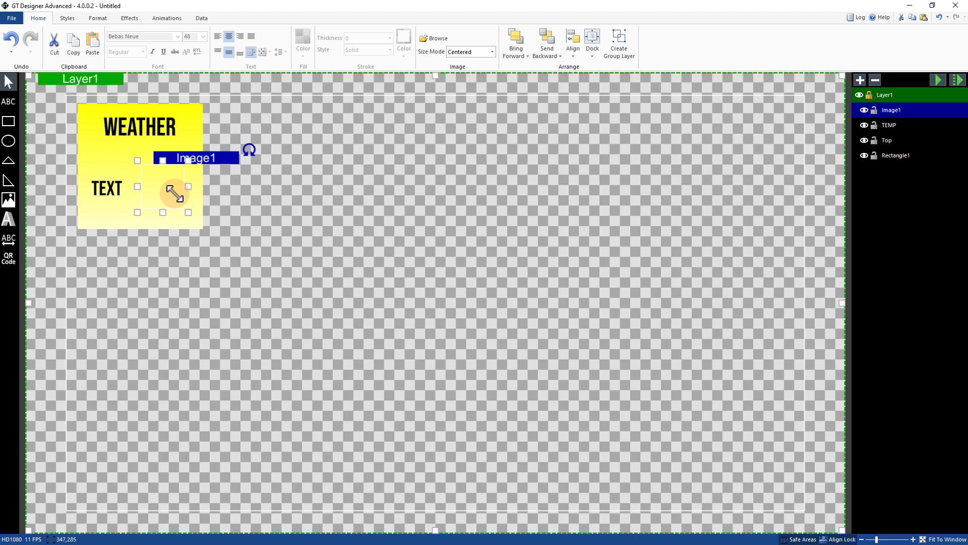
drag(177, 191, 178, 186)
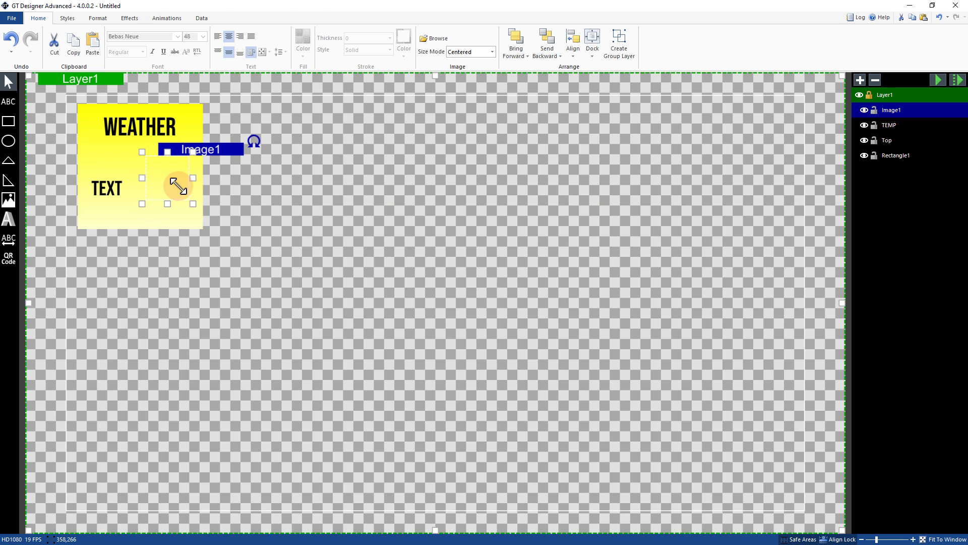
double_click(904, 108)
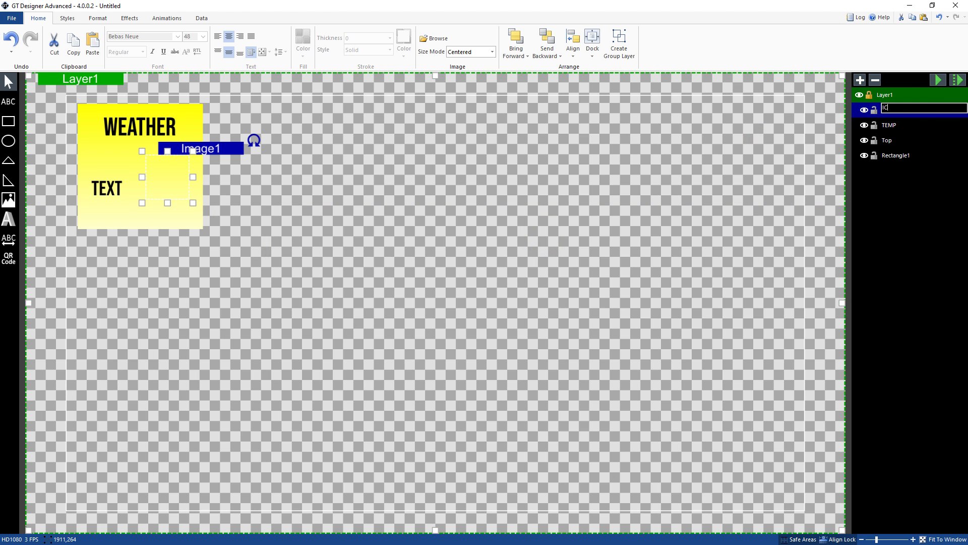
click(375, 296)
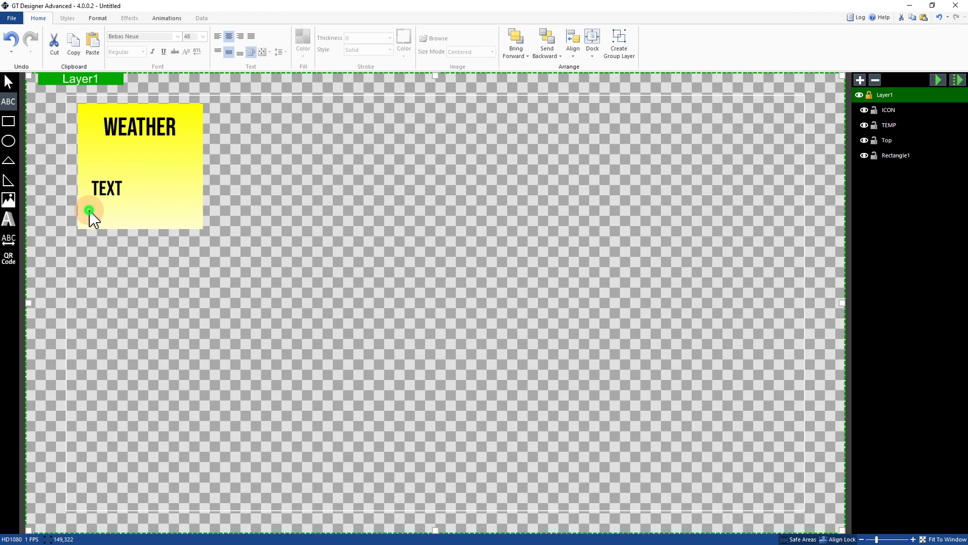
- Add a size 18 'API provided by WEATHERAPI.COM' credit line along the panel's bottom
drag(88, 210, 173, 208)
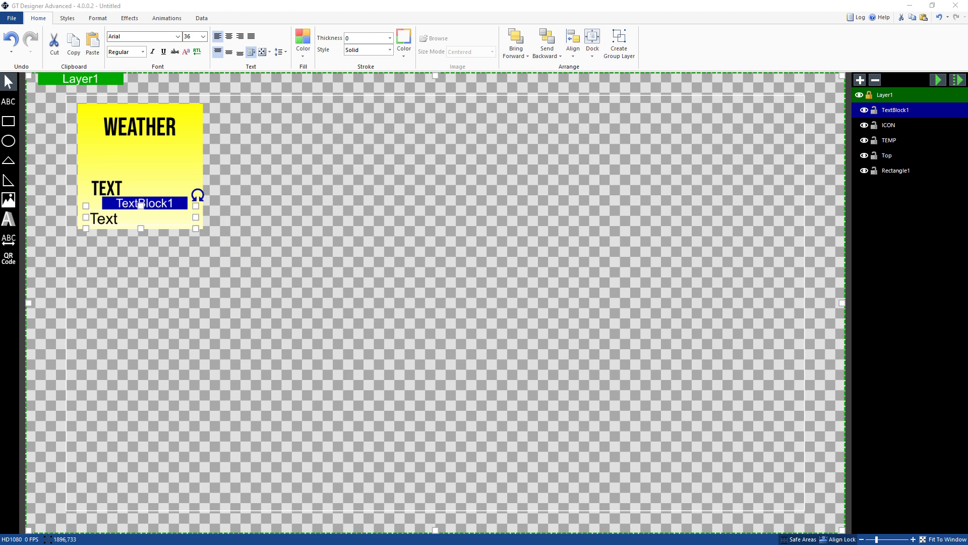
text(18)
key(Return)
click(283, 259)
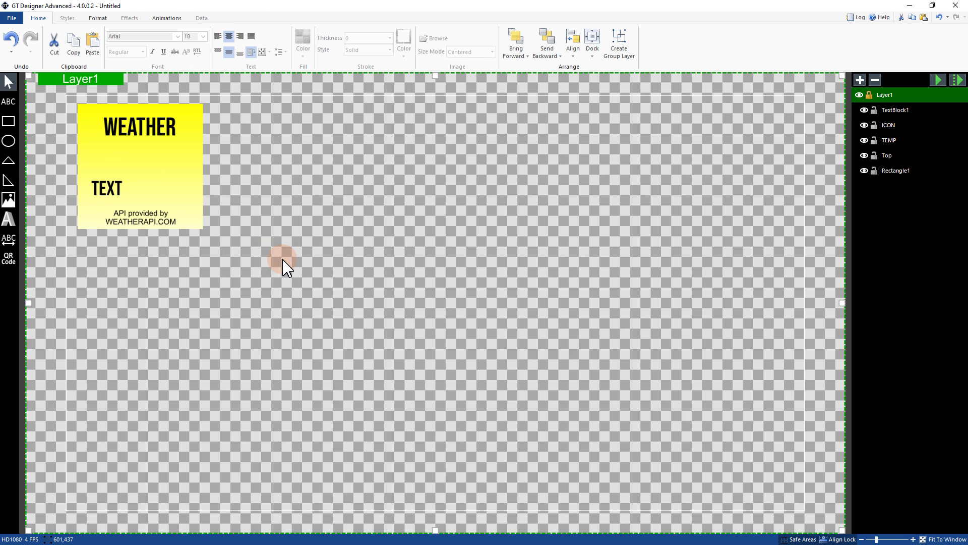
- Save the title as test 4 and add it to vMix from Recent titles as input 3
click(11, 18)
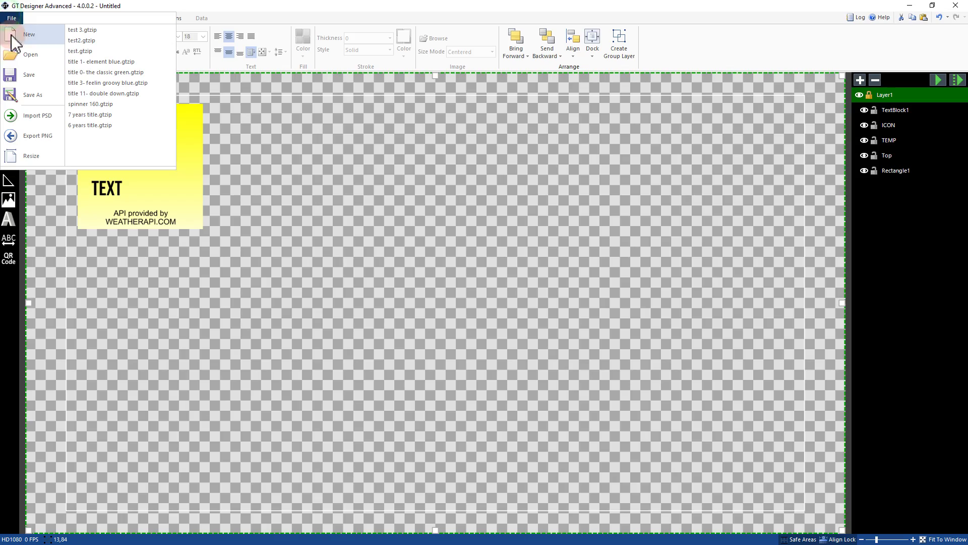
click(26, 121)
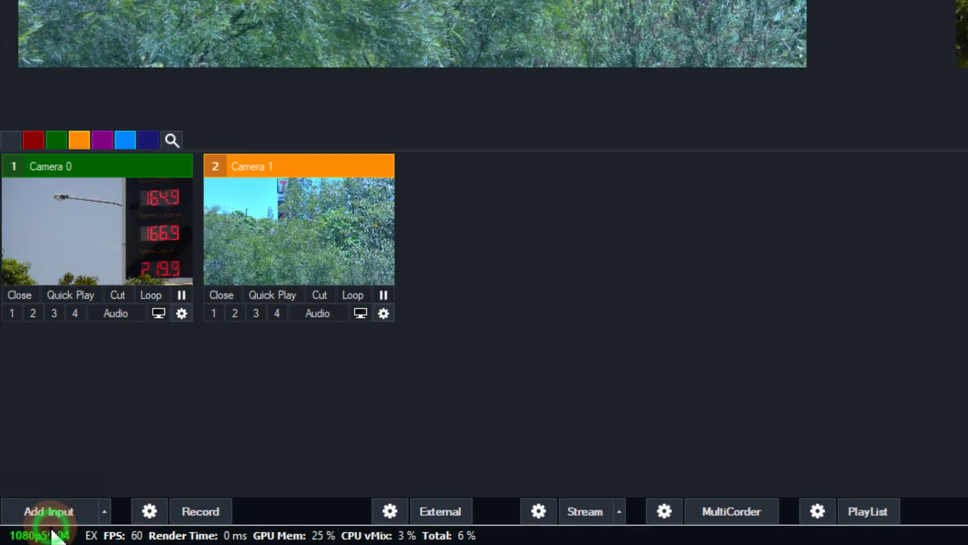
click(50, 523)
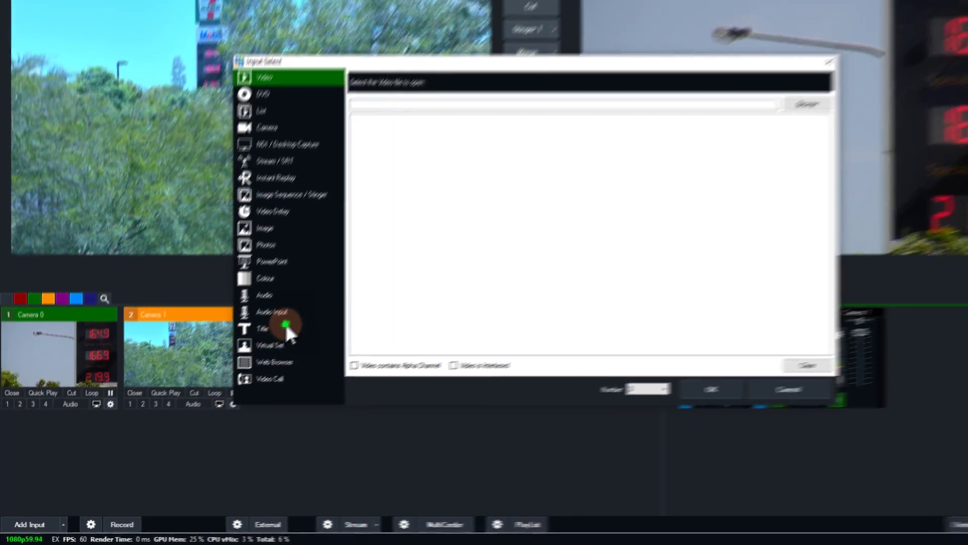
click(259, 350)
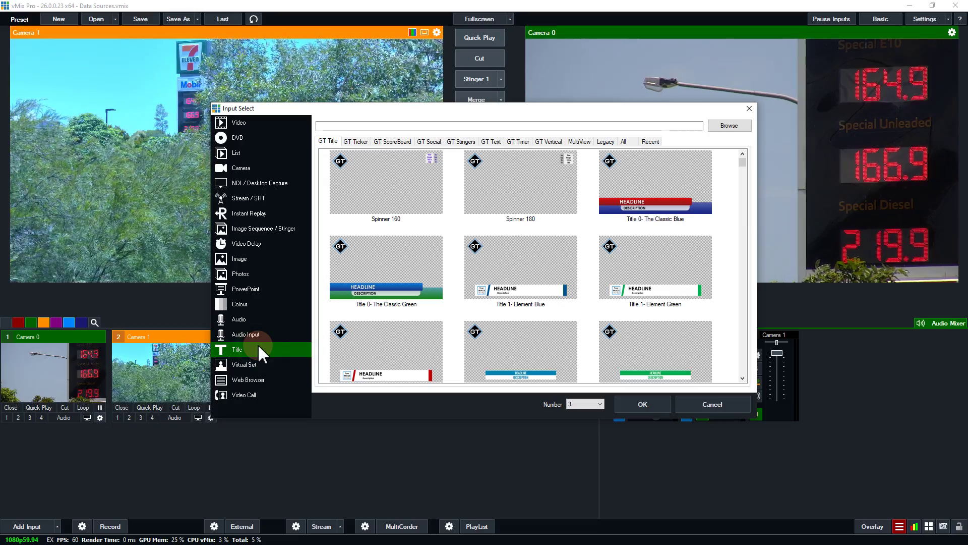
click(653, 142)
click(403, 207)
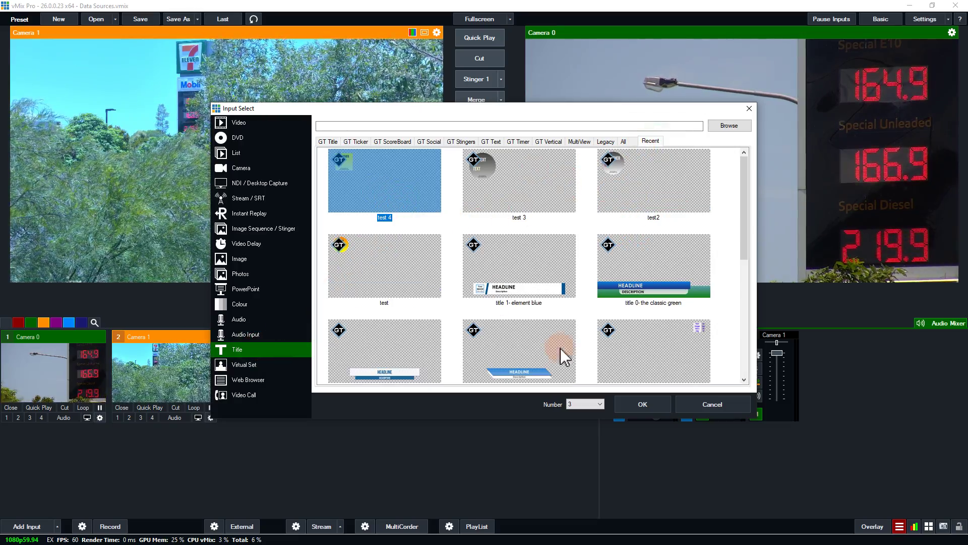
click(655, 402)
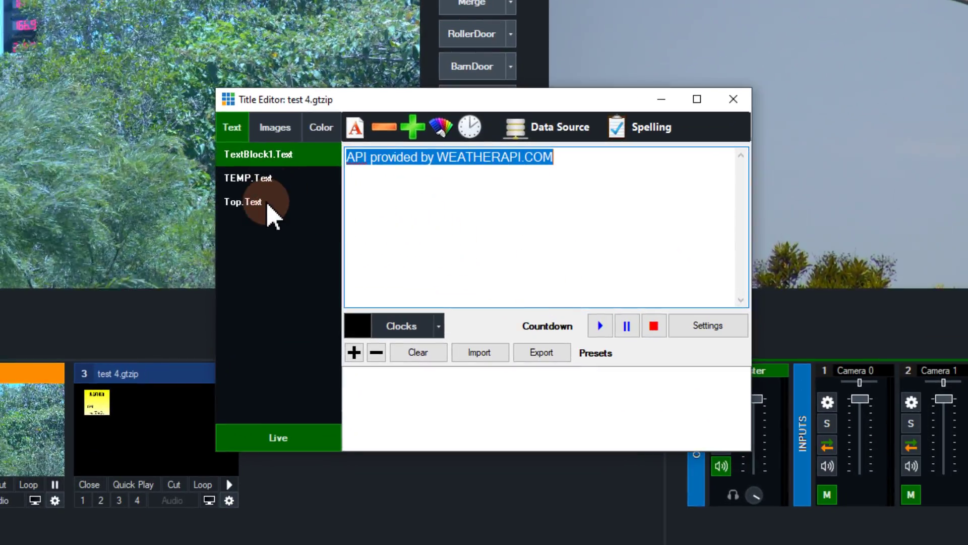
- Bind TEMP.Text to the XML source's temp_c column with format {0}°C, showing 25°C
click(272, 178)
click(439, 226)
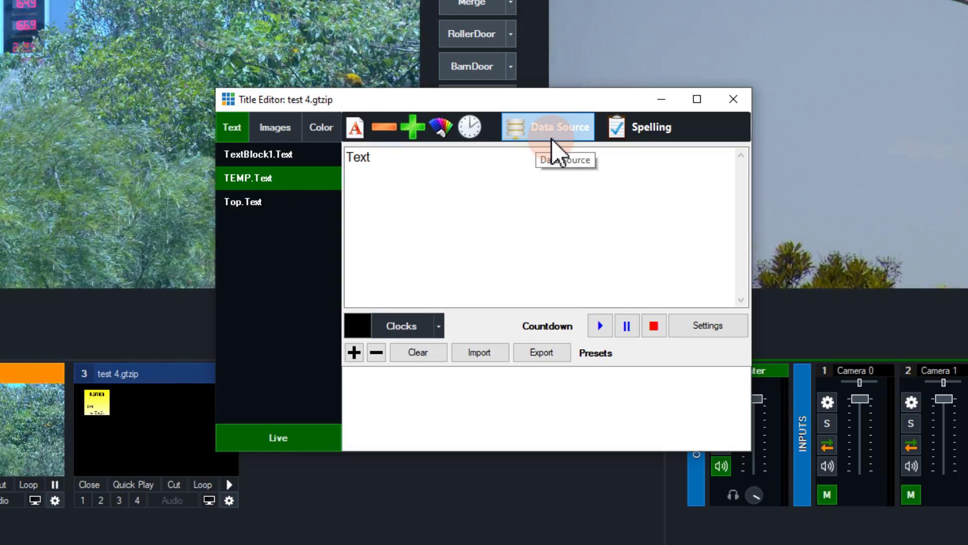
click(555, 151)
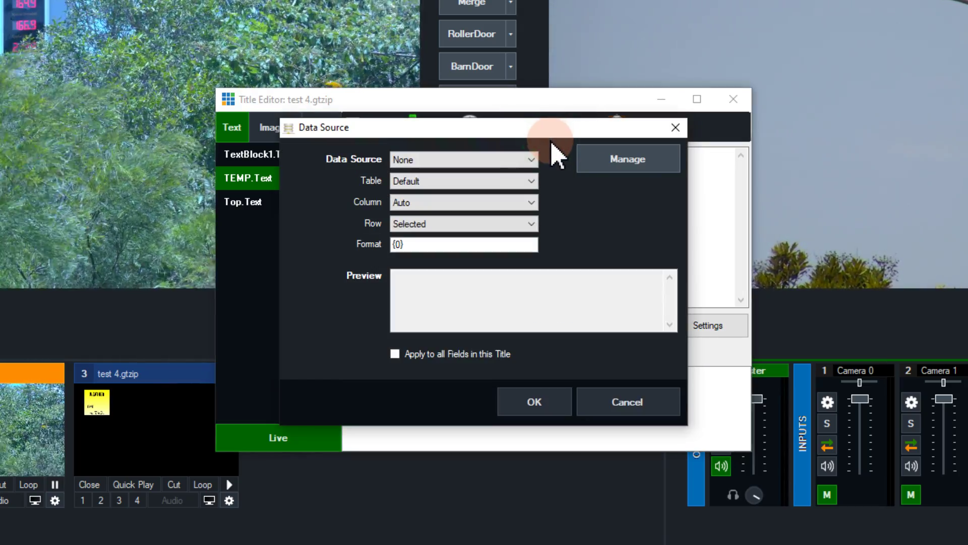
click(471, 159)
click(457, 183)
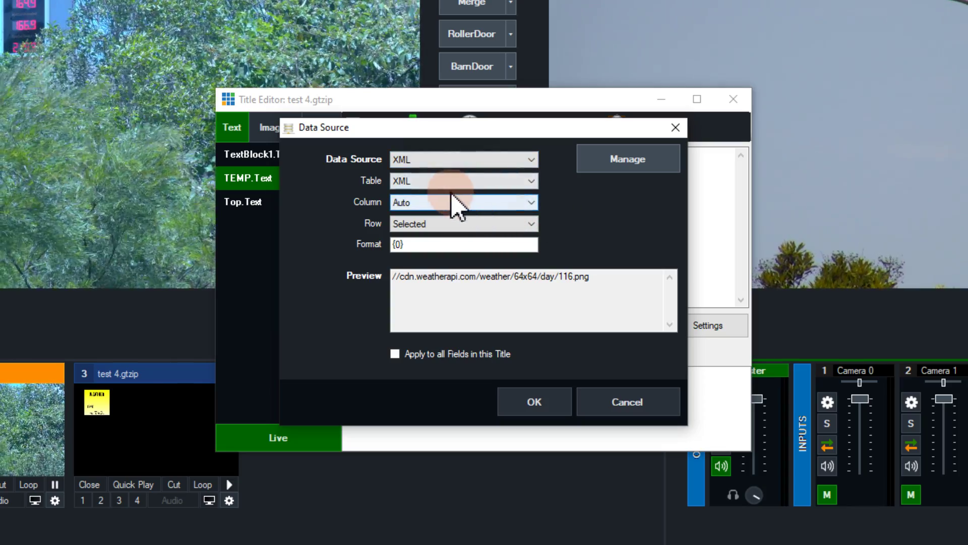
click(428, 203)
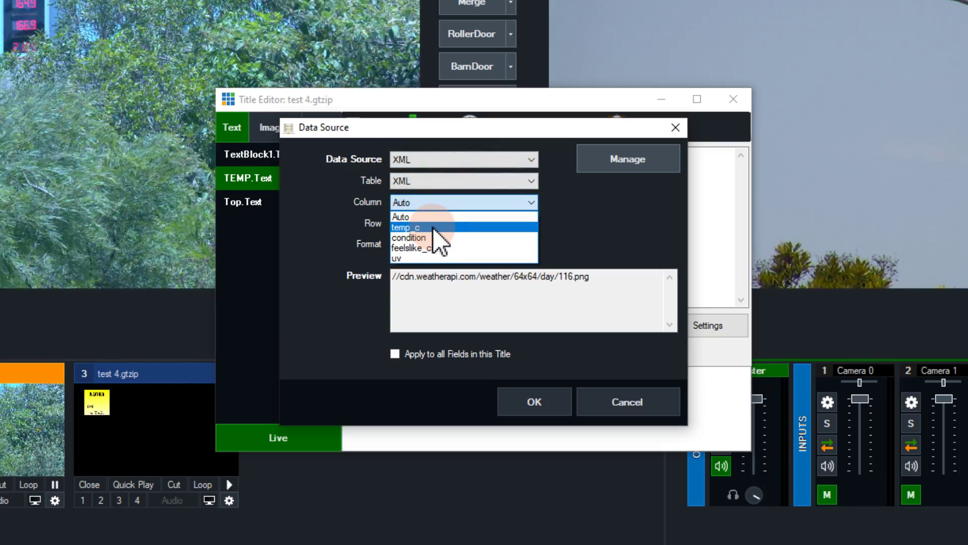
click(432, 228)
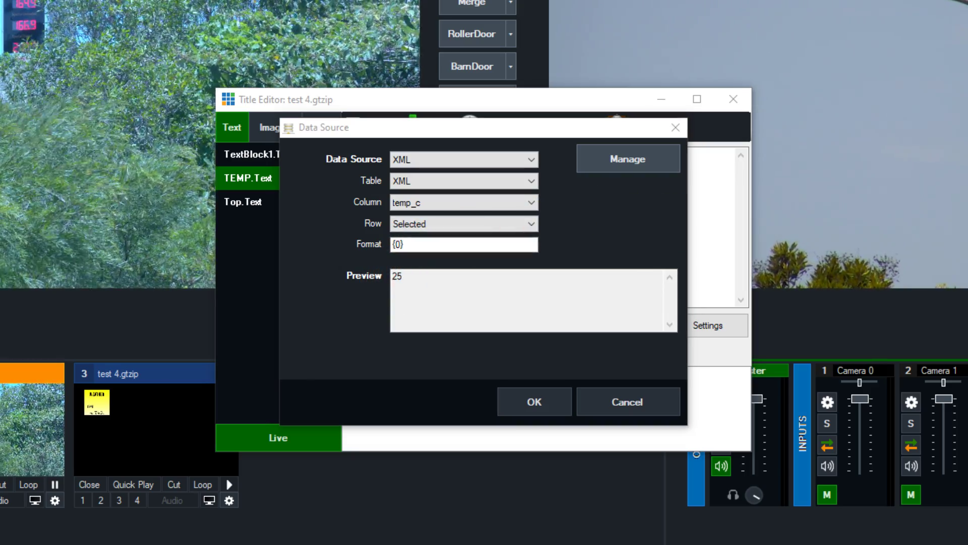
click(434, 244)
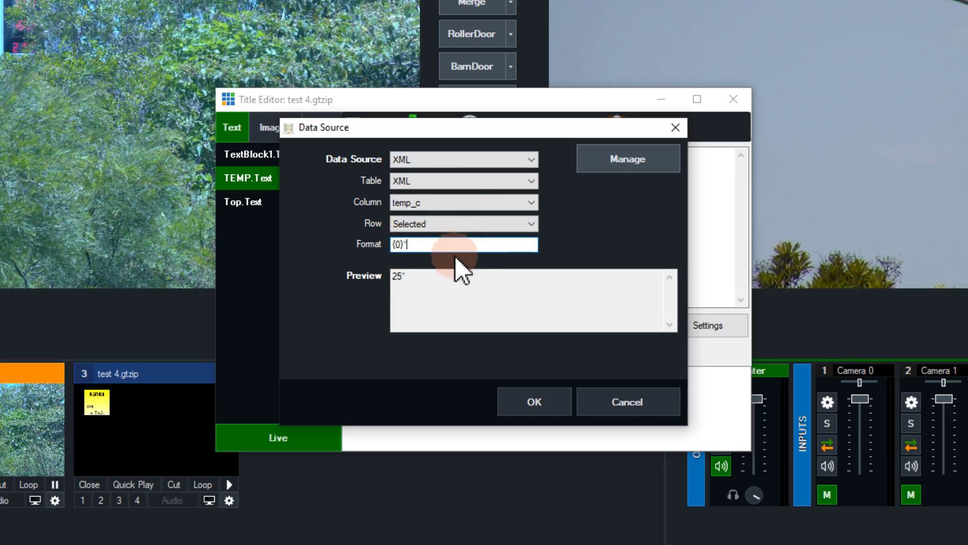
text(°C)
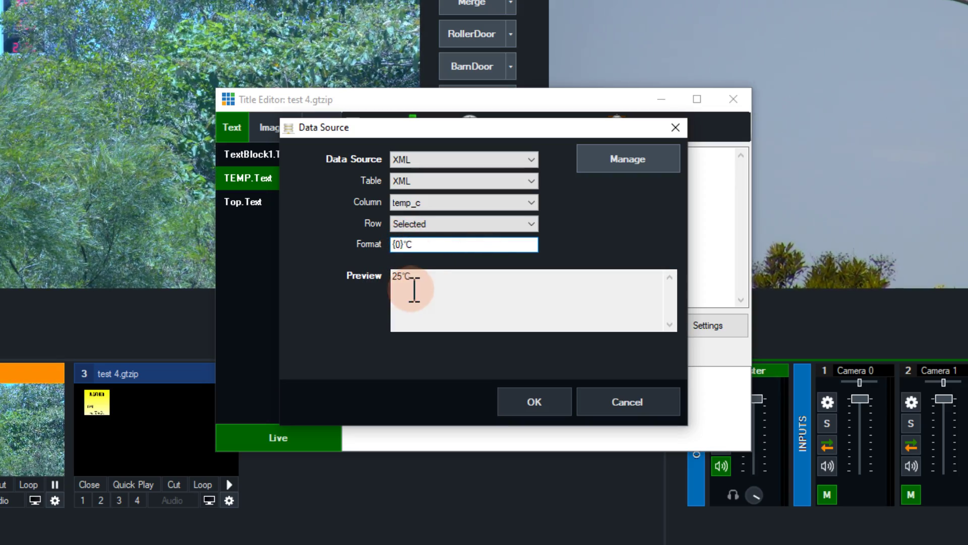
click(553, 418)
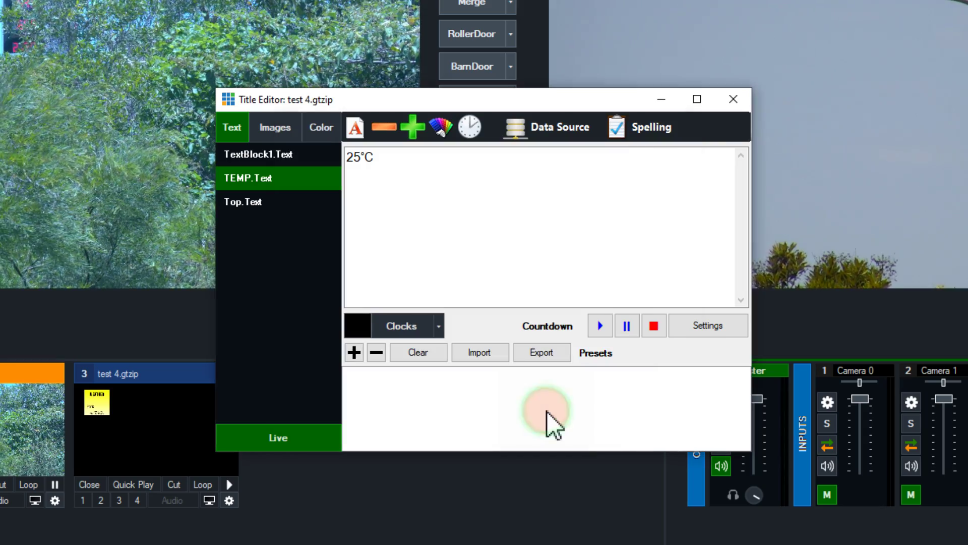
click(366, 161)
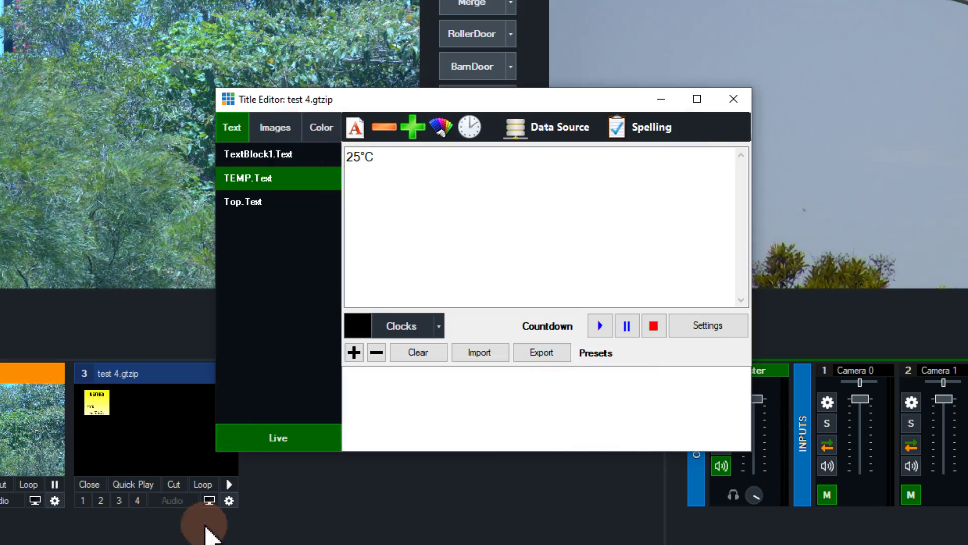
- Bind ICON.Source to the XML condition column with format https:{0} to show the weather icon
click(156, 407)
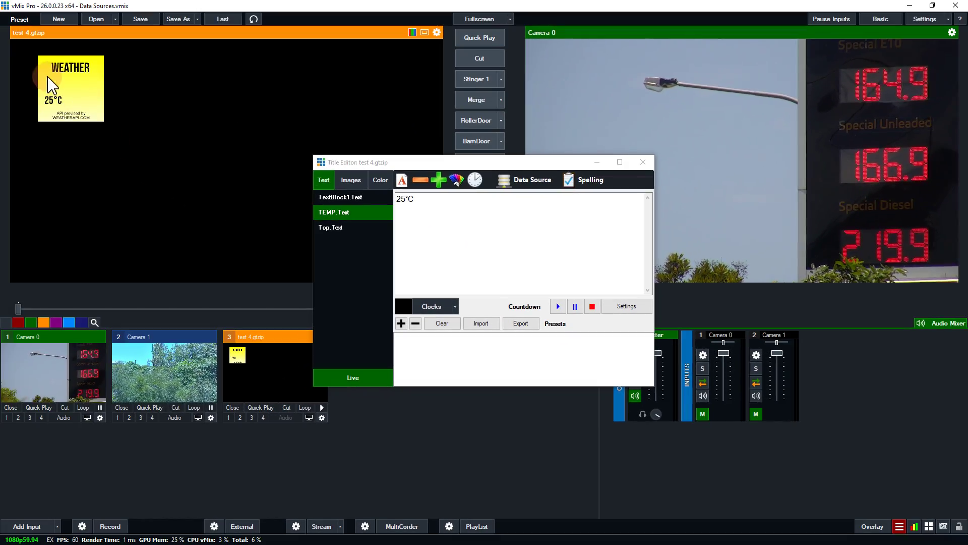
click(351, 180)
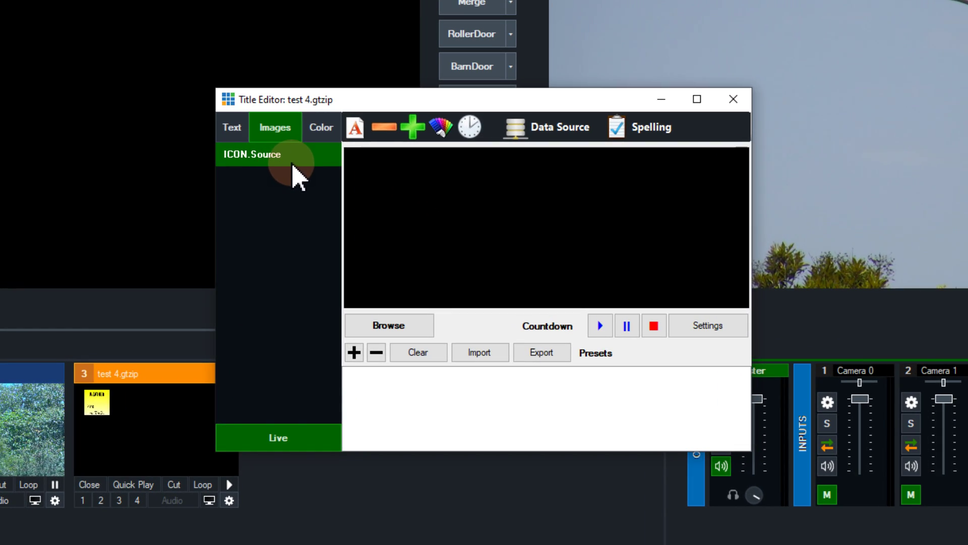
click(567, 130)
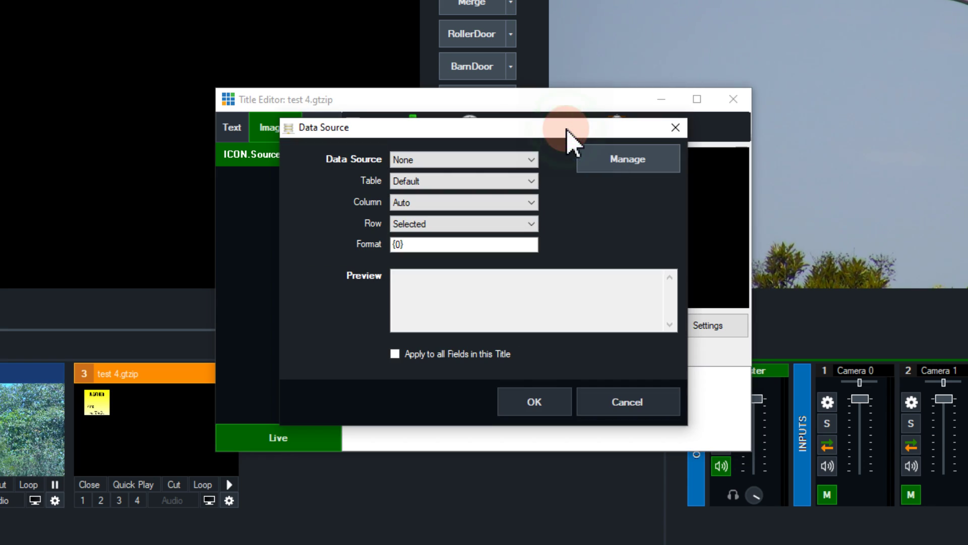
click(457, 159)
click(438, 185)
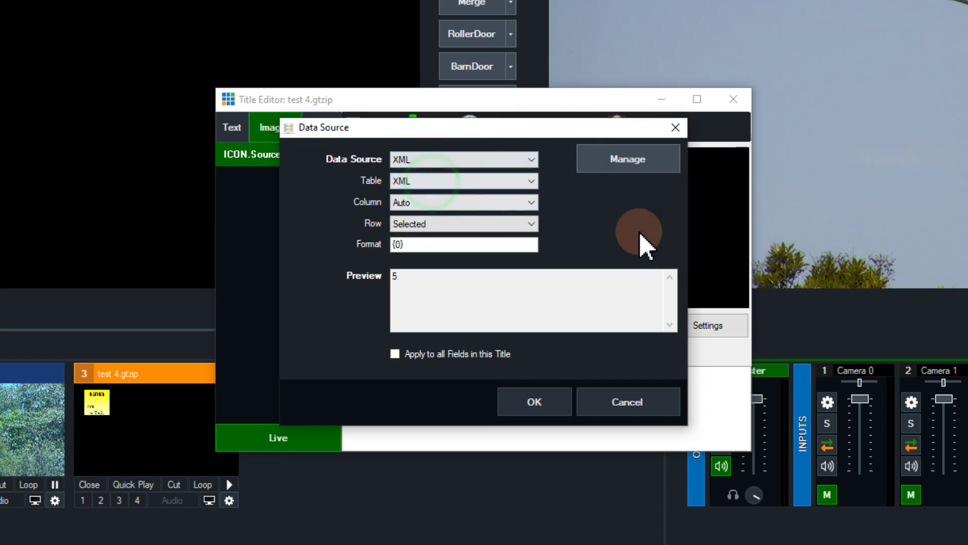
click(414, 206)
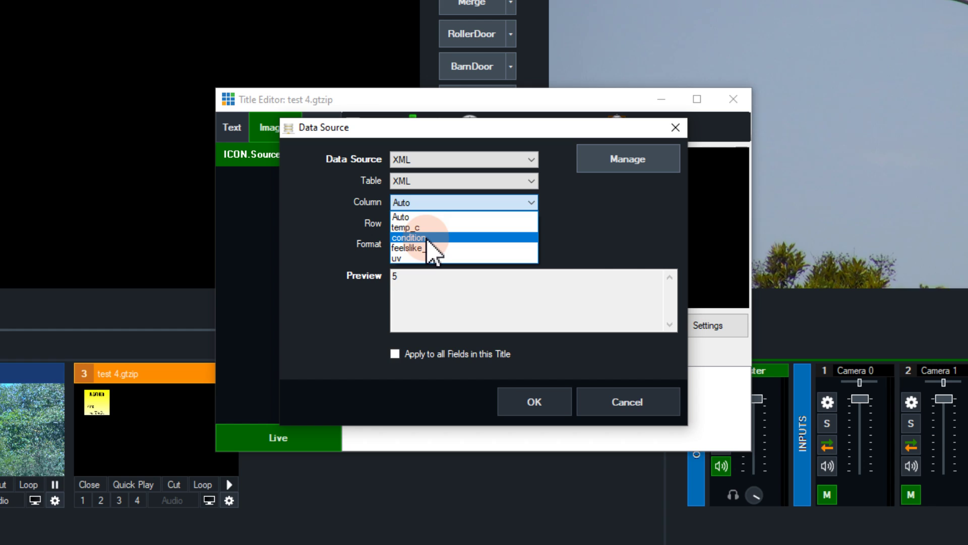
click(426, 236)
click(408, 287)
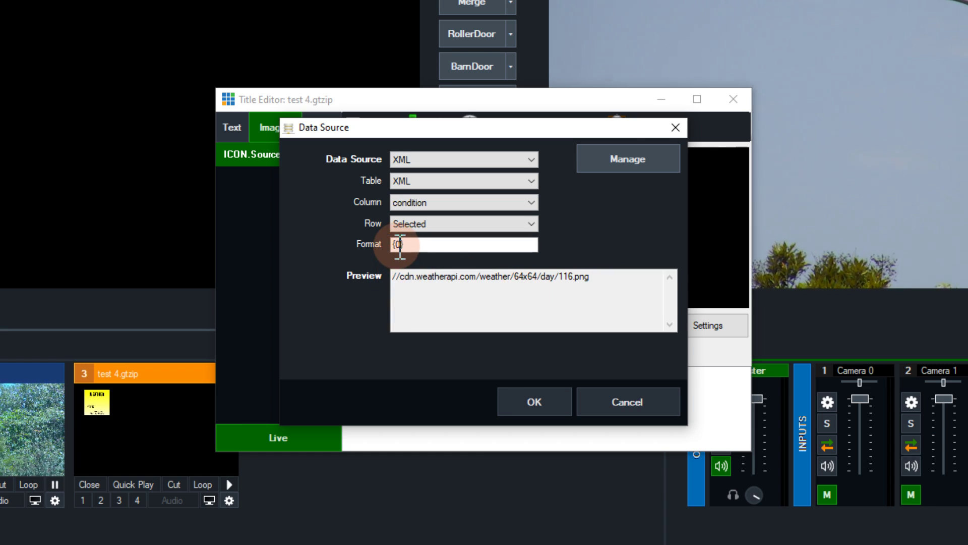
click(399, 244)
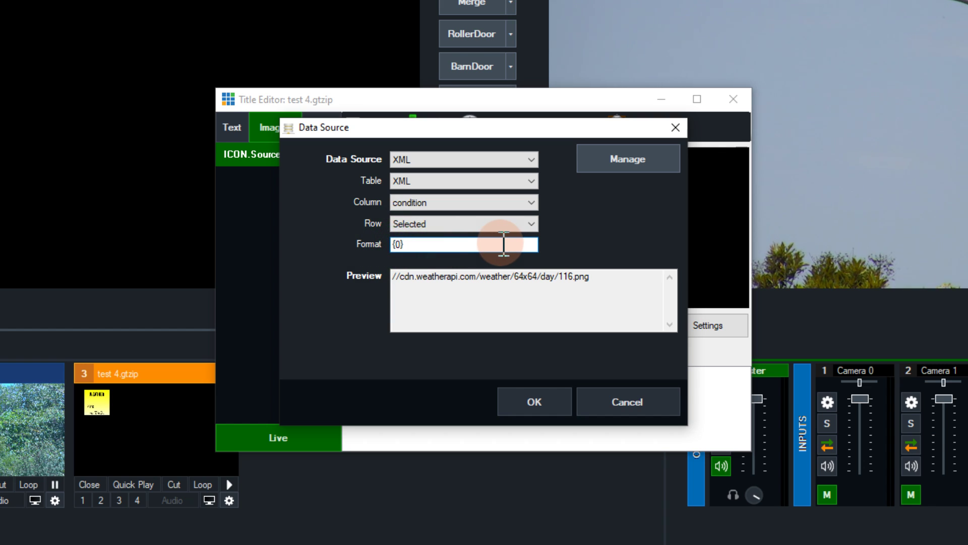
text(htt)
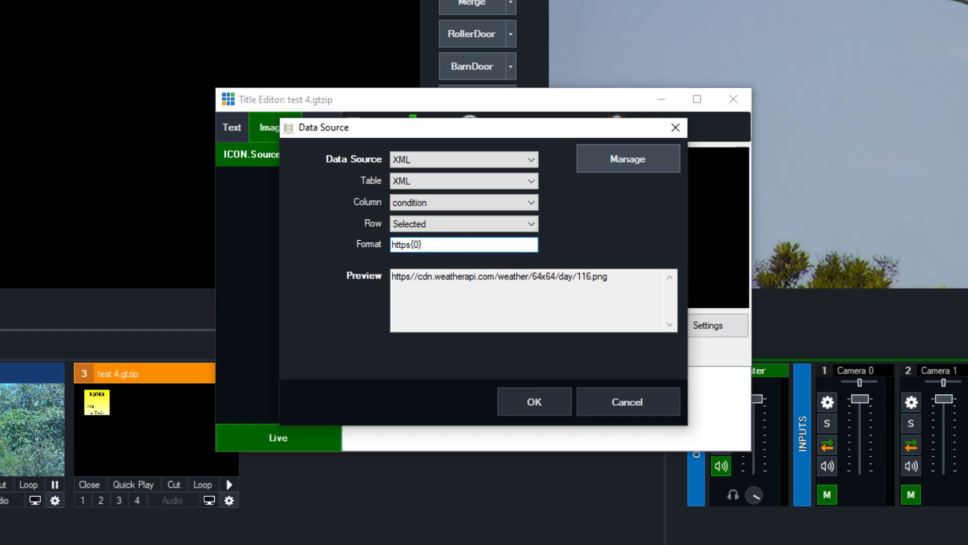
text(ps)
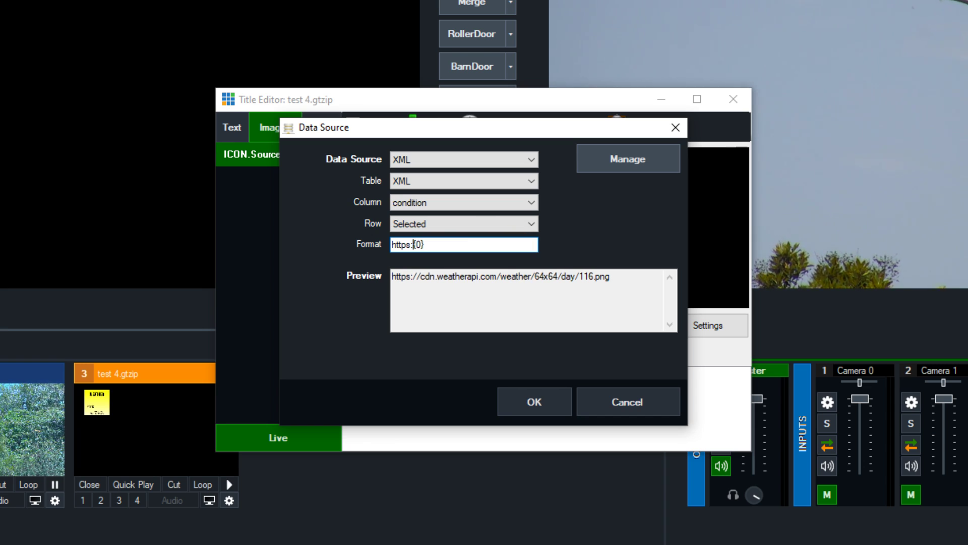
text(:)
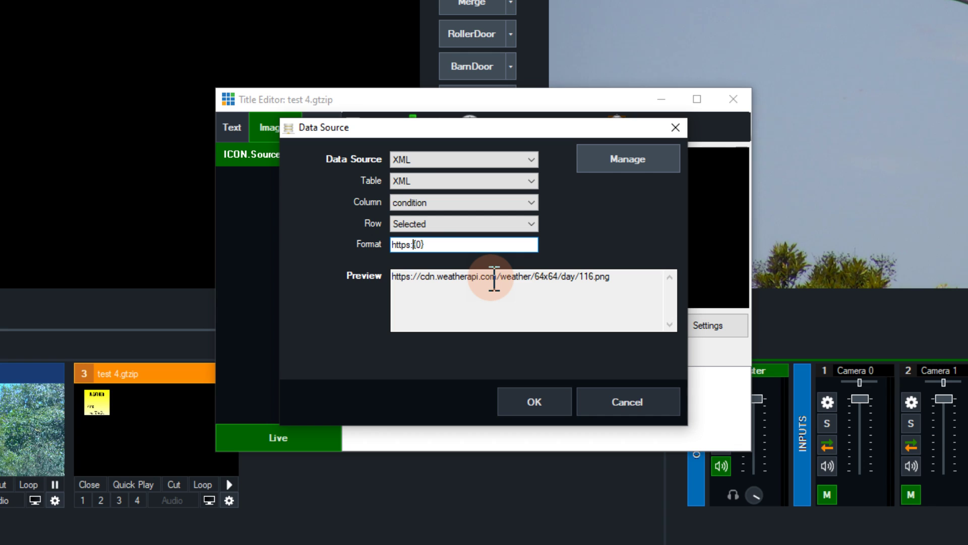
click(558, 400)
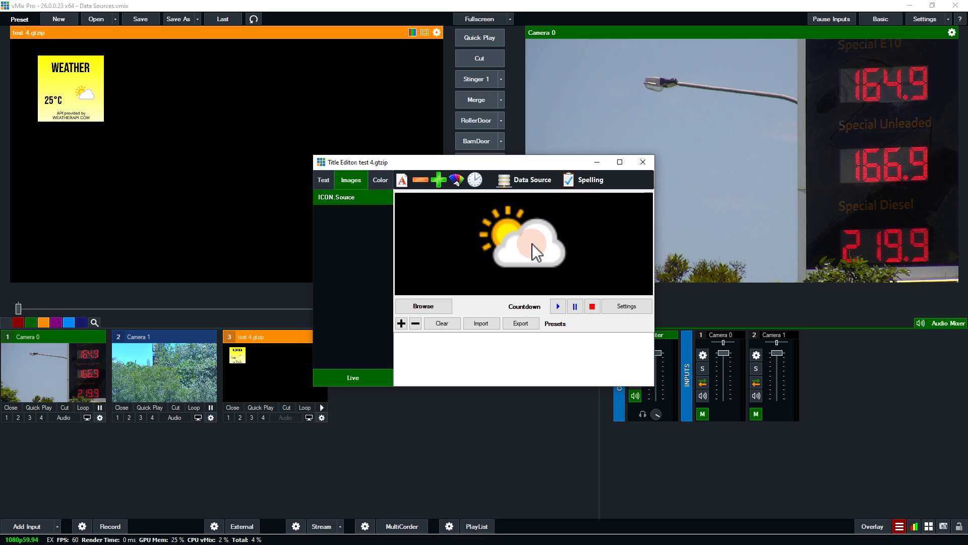
- Close the title editor, preview Camera 1, and overlay test 4.gtzip live using overlay 4
click(330, 186)
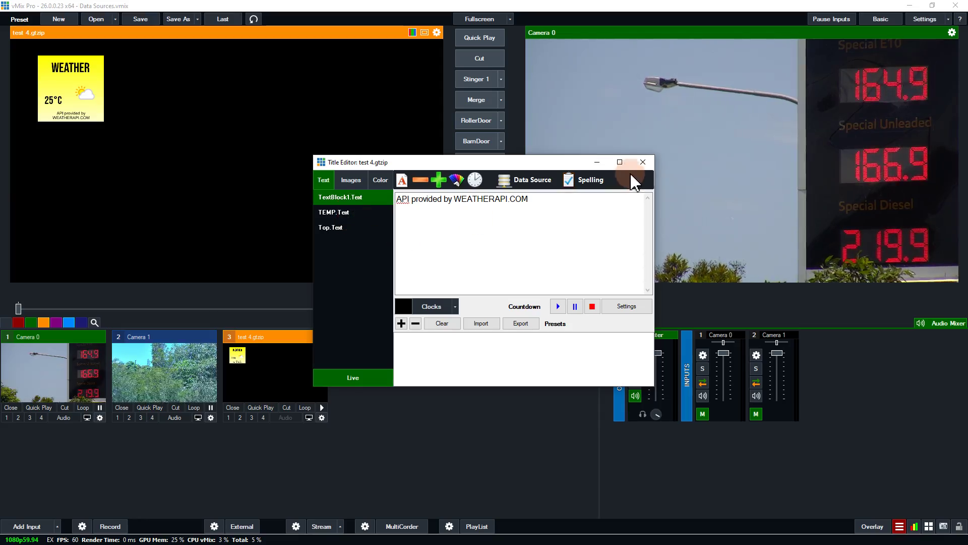
click(642, 162)
click(167, 375)
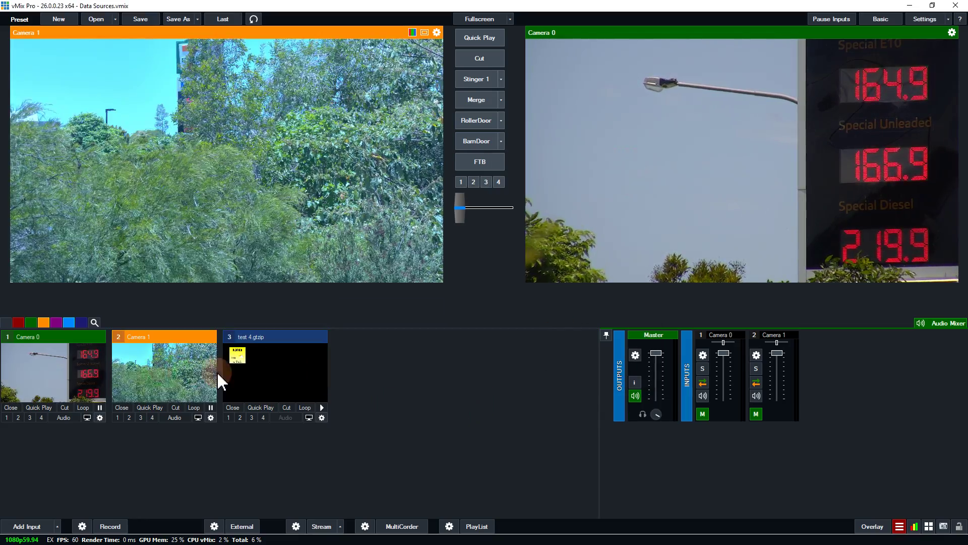
click(263, 418)
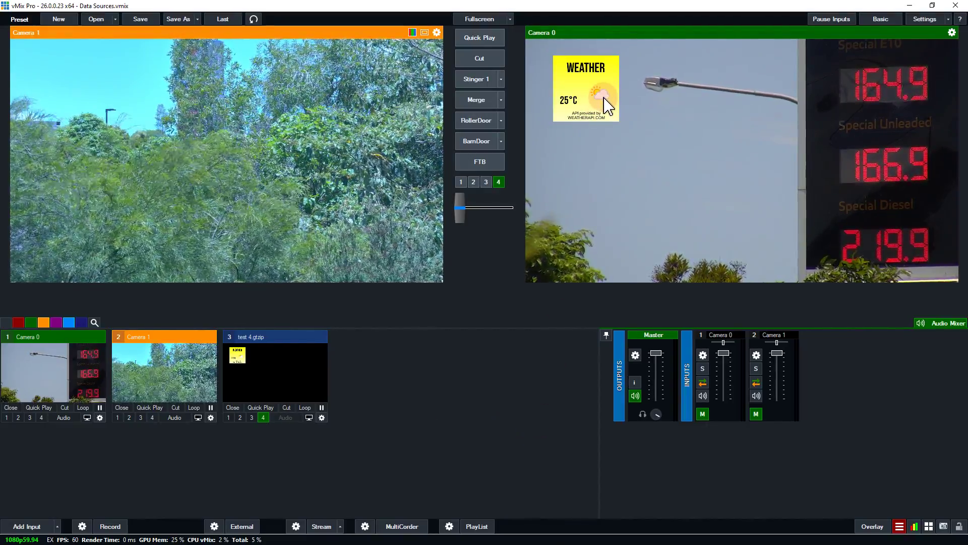
click(418, 437)
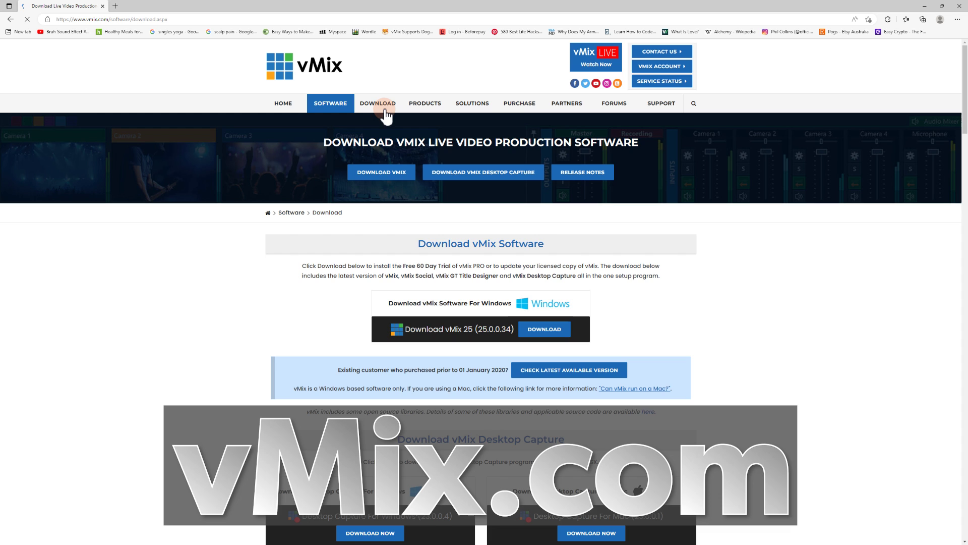
- Download the vMix 25 installer, then go to the Email Support contact form's fields
click(543, 329)
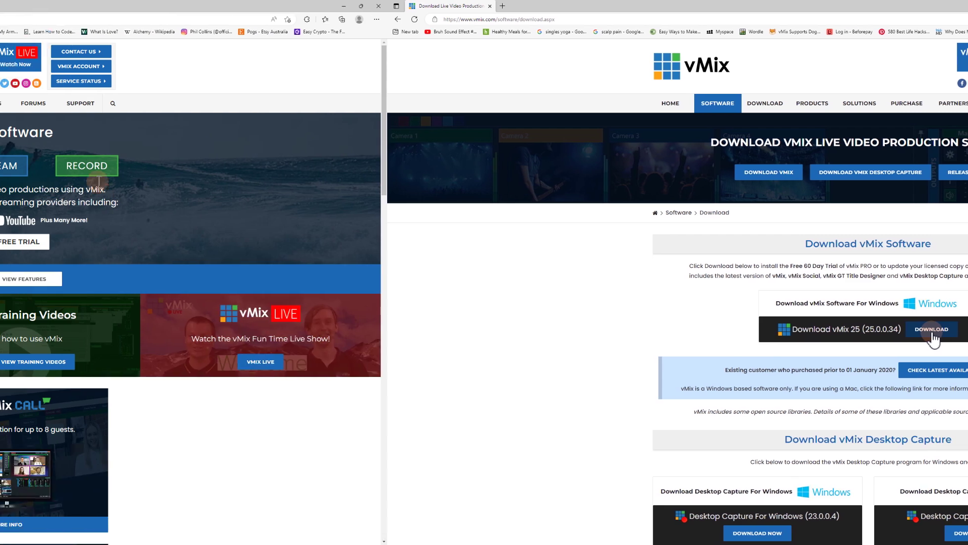
mouse_move(661, 106)
click(683, 186)
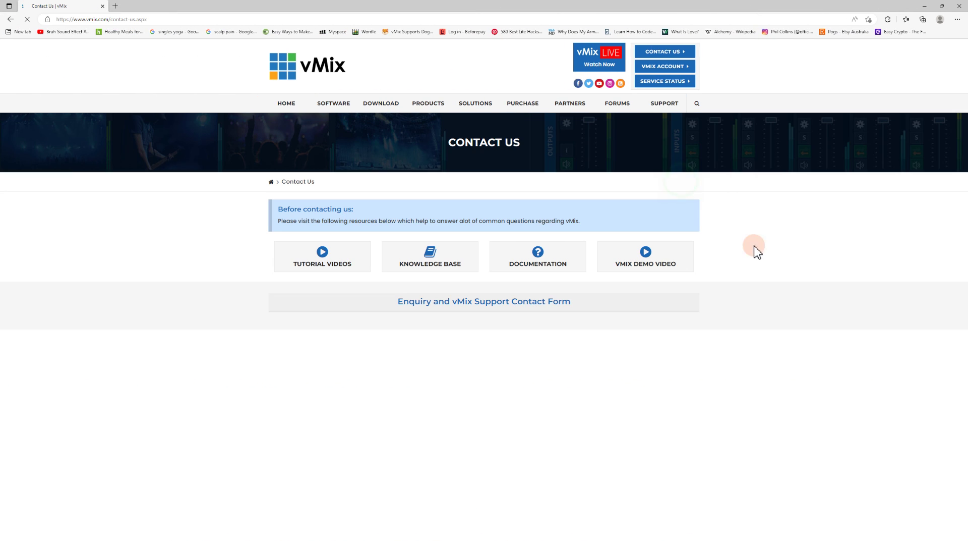
scroll(333, 403, down, 3)
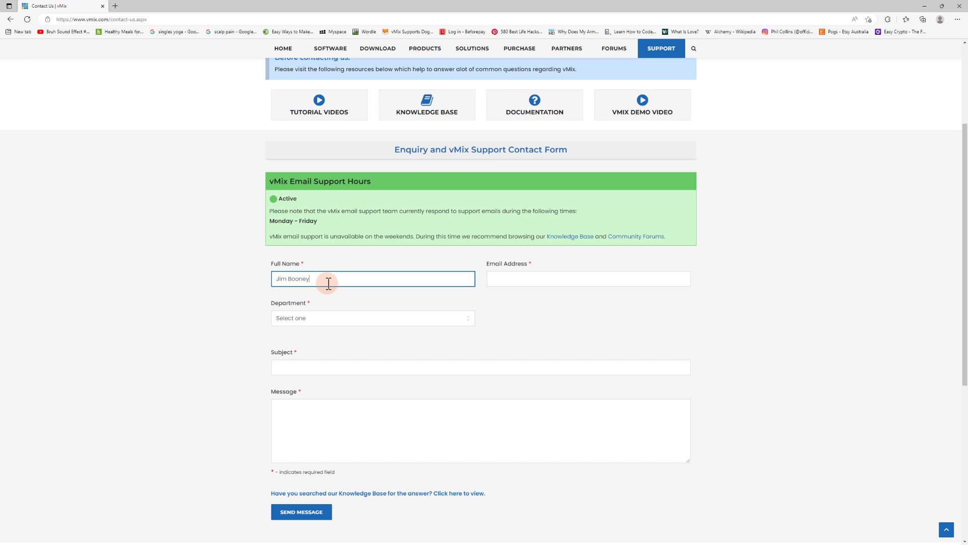
key(Tab)
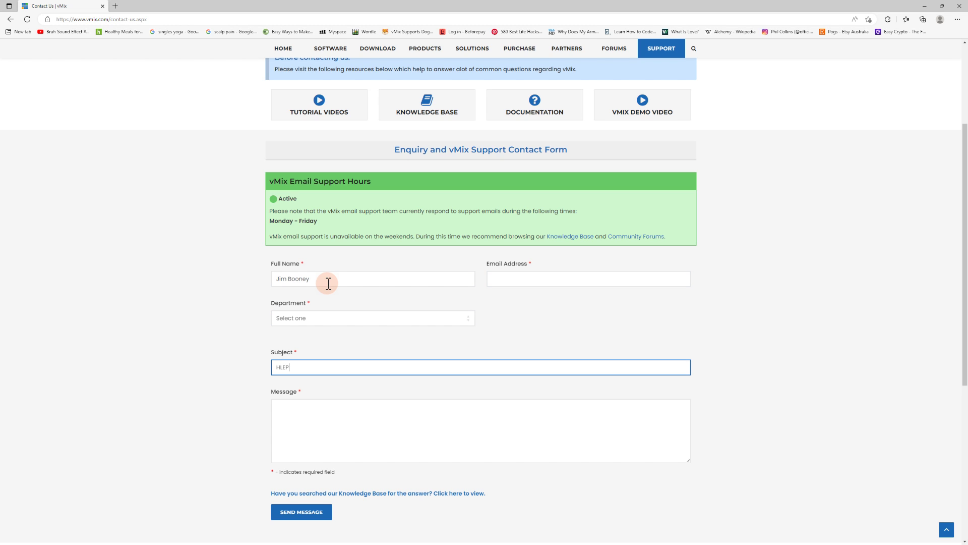